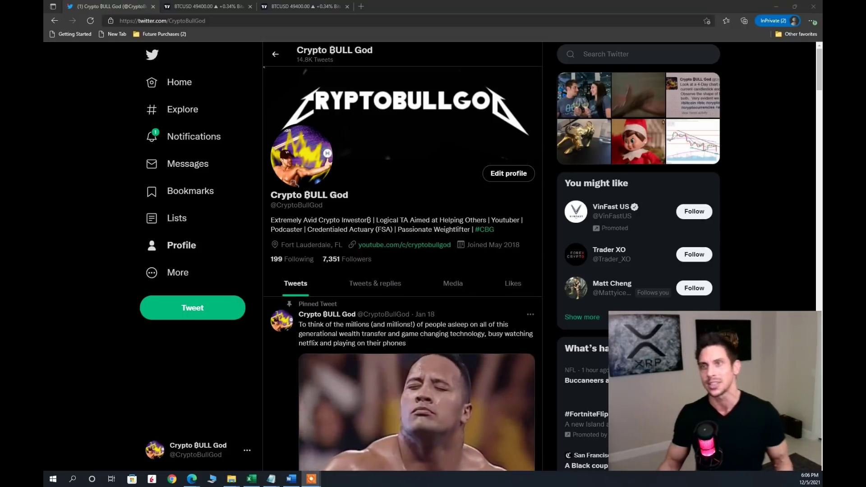
Step: Switch to the Bitcoin 12-hour chart with the large green ellipse and examine the recent drop below the moving averages
click(296, 7)
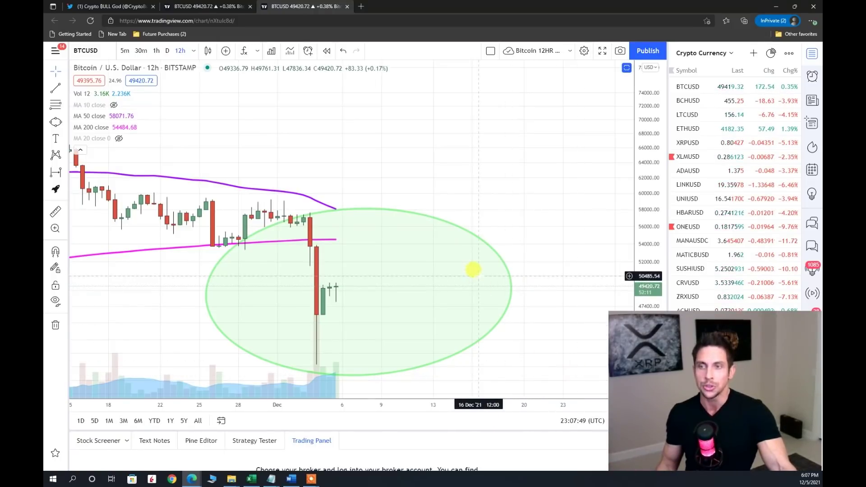
scroll(472, 267, down, 1)
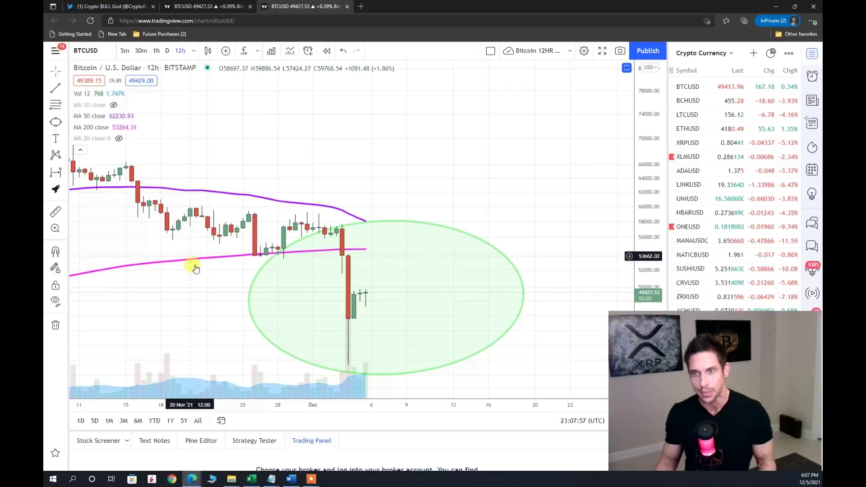
Step: Draw a green circle around the 200-period moving average below the mid-November 2021 candles
click(55, 122)
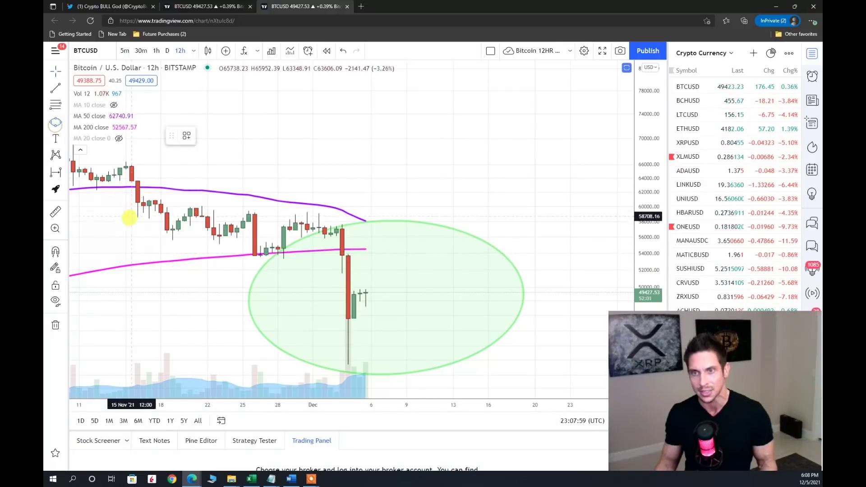
click(141, 250)
click(193, 275)
click(154, 289)
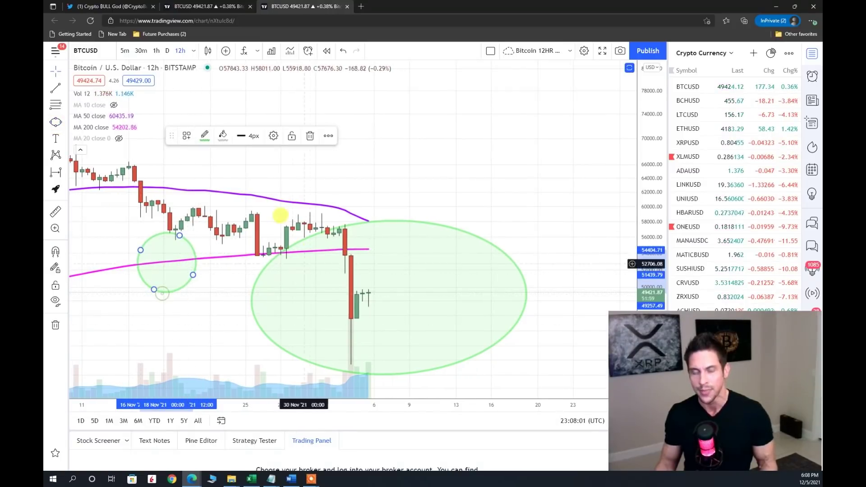
Step: Draw a small ellipse around the 50-period moving average near the end of November 2021 and undo both added ellipses
click(56, 122)
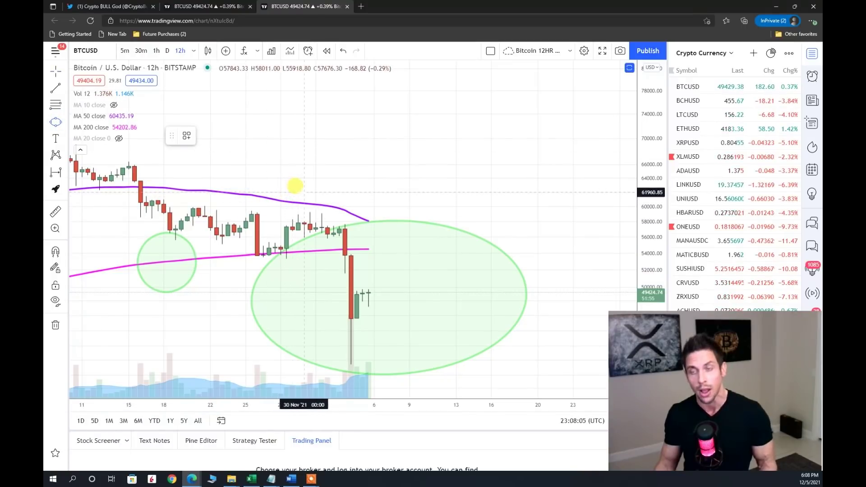
click(305, 191)
click(310, 216)
click(273, 212)
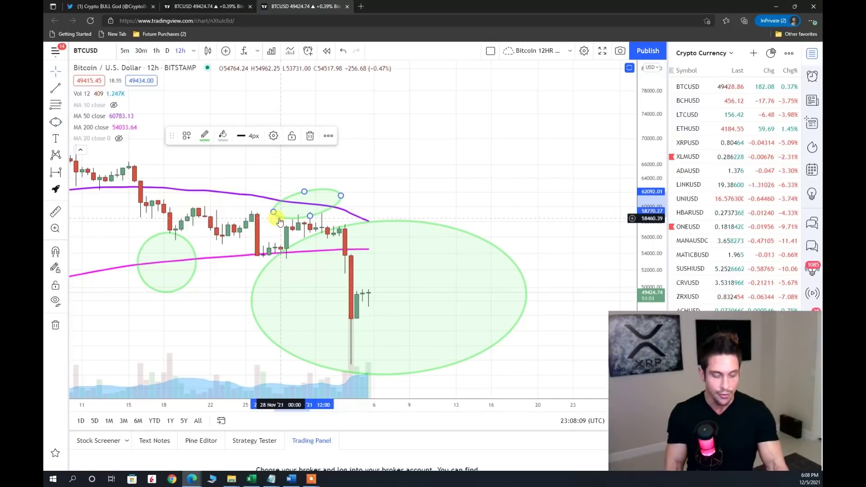
key(ctrl+z)
key(ctrl+z)
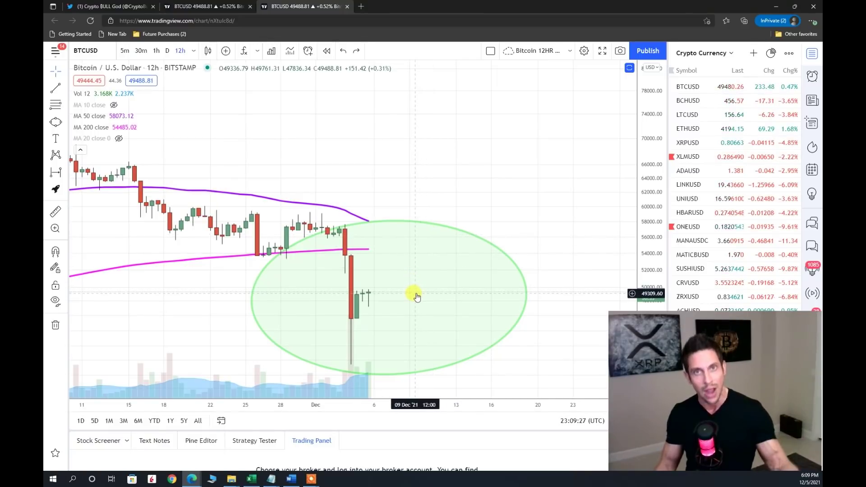
Step: Switch to the Bitcoin 12-hour chart with yearly fake-out labels and examine the moving averages across 2013
drag(566, 245, 468, 230)
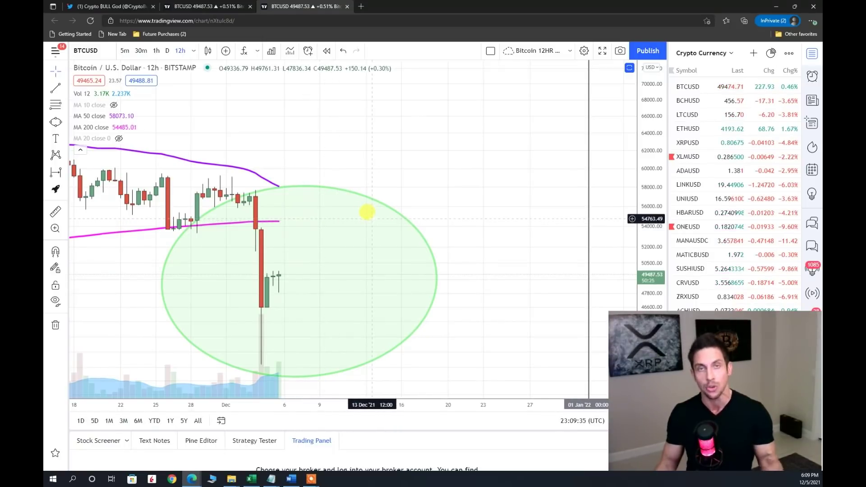
click(222, 12)
drag(557, 318, 362, 326)
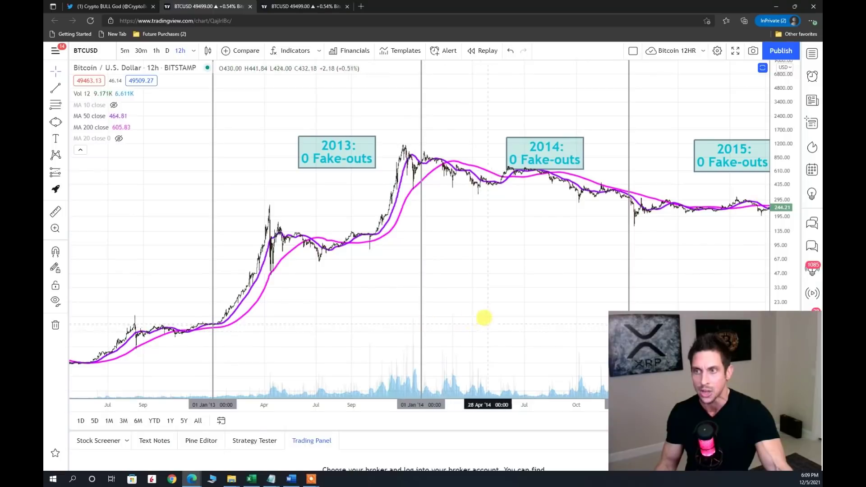
scroll(505, 304, up, 3)
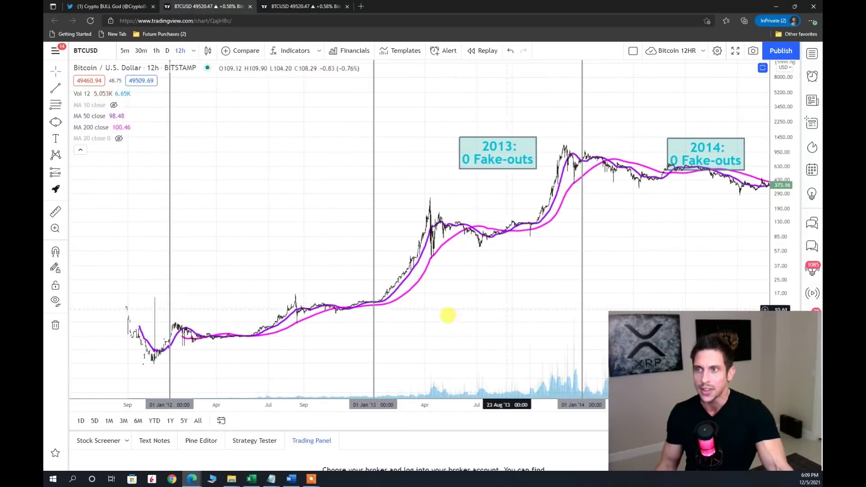
click(519, 227)
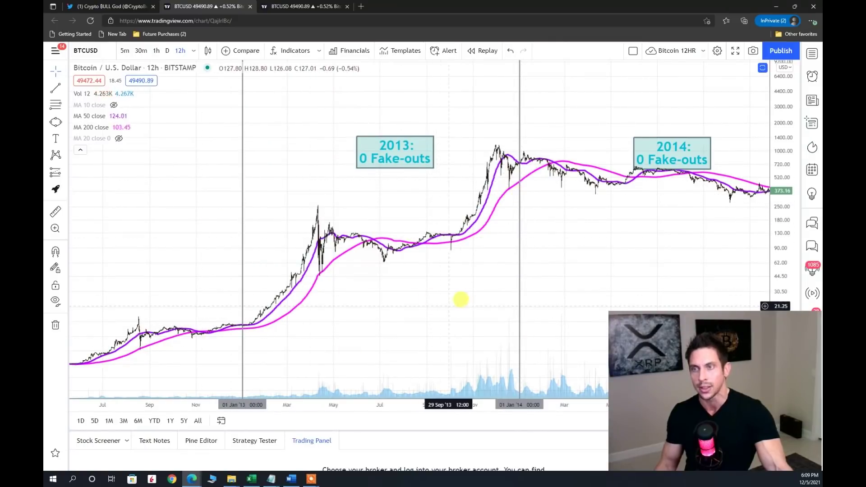
drag(338, 205, 253, 176)
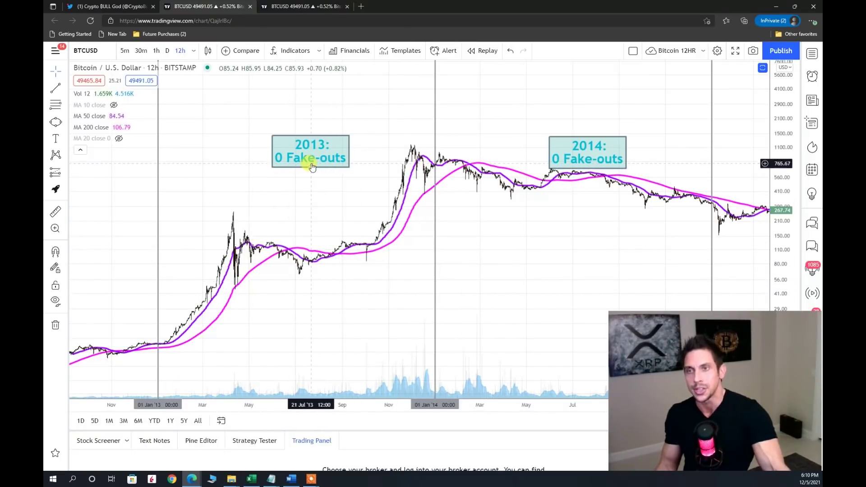
Step: Examine the price and moving averages through the 2014 and 2015 sections, up to the start of 2016
drag(518, 248, 341, 277)
scroll(342, 277, up, 2)
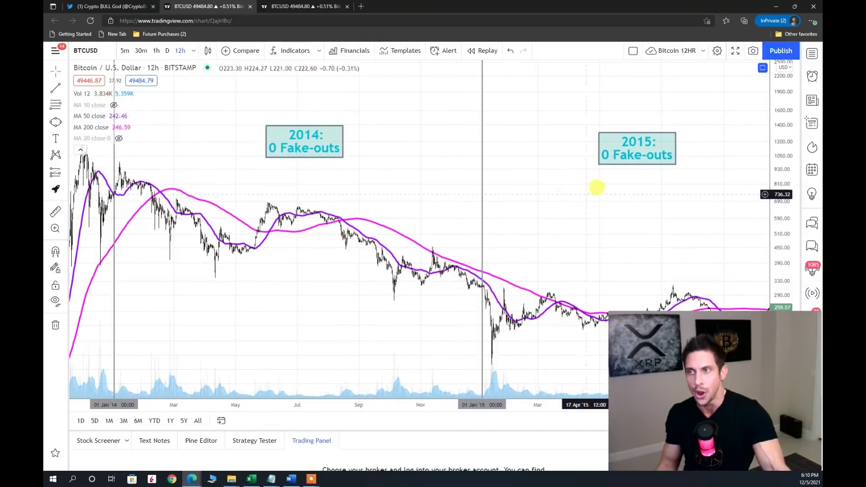
drag(646, 213, 408, 218)
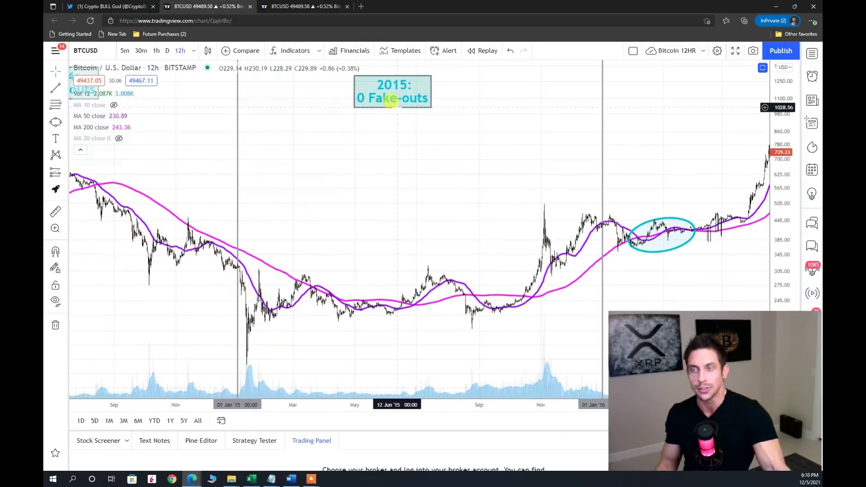
drag(662, 153, 433, 229)
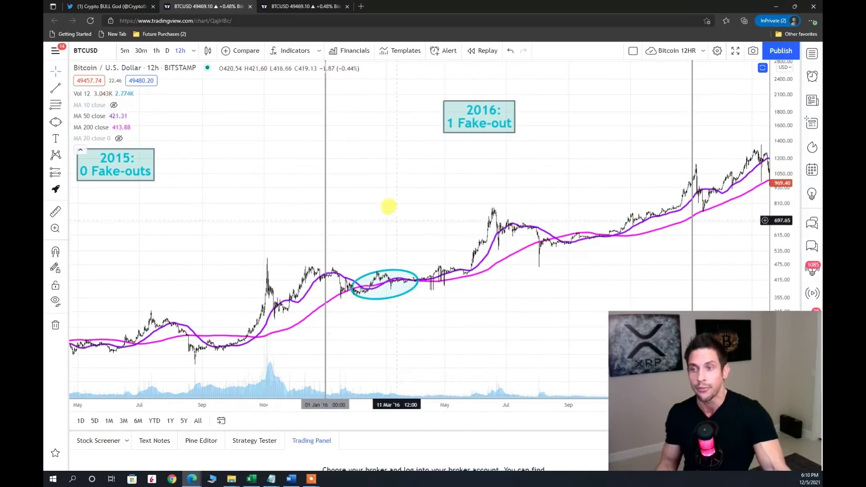
Step: Examine closely the circled early 2016 fake-out around the 200-period moving average
drag(389, 205, 529, 193)
scroll(518, 231, up, 3)
drag(478, 286, 475, 332)
drag(294, 344, 393, 344)
scroll(305, 250, up, 3)
drag(306, 249, 432, 244)
scroll(432, 244, up, 3)
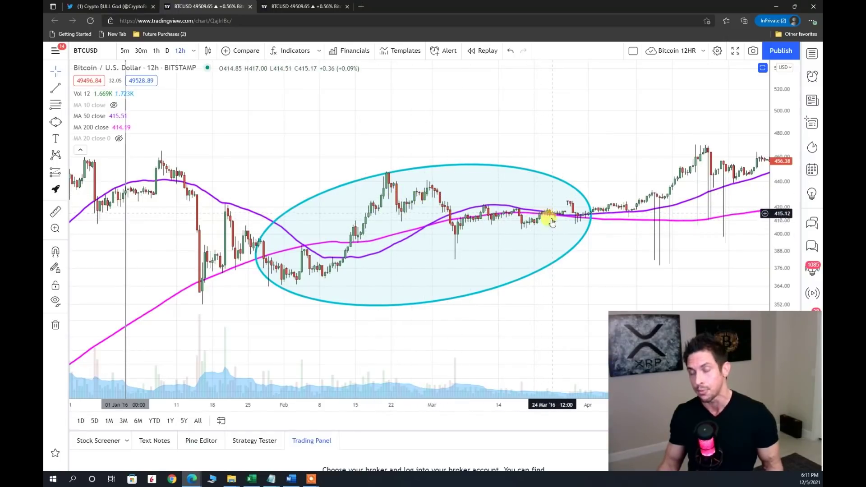
Step: Examine the 2017 section and its first circled fake-out in late March, below the 200-period moving average
scroll(488, 338, down, 5)
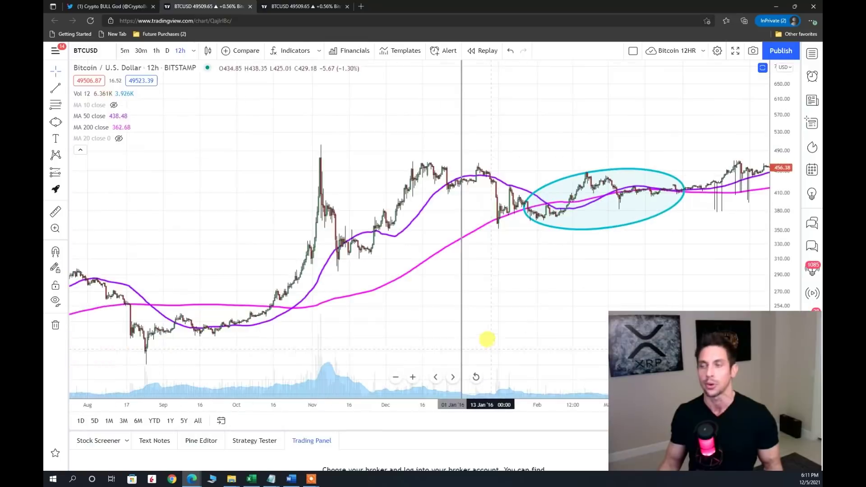
drag(684, 127, 315, 172)
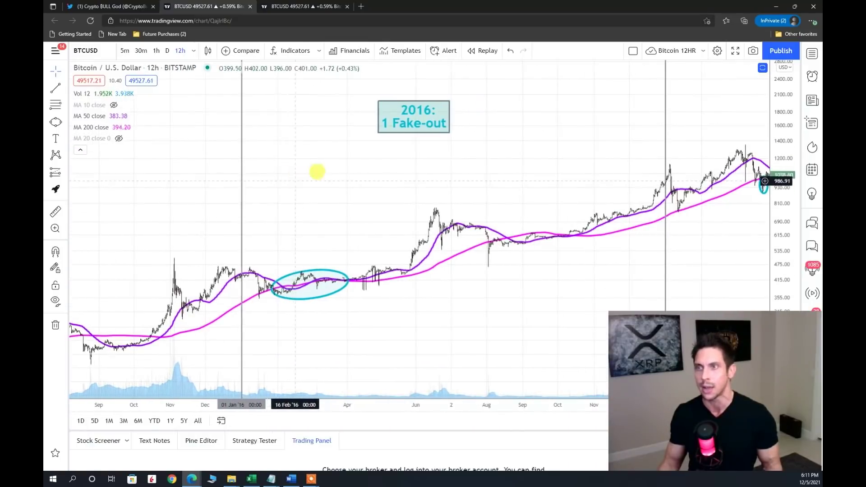
drag(473, 301, 246, 295)
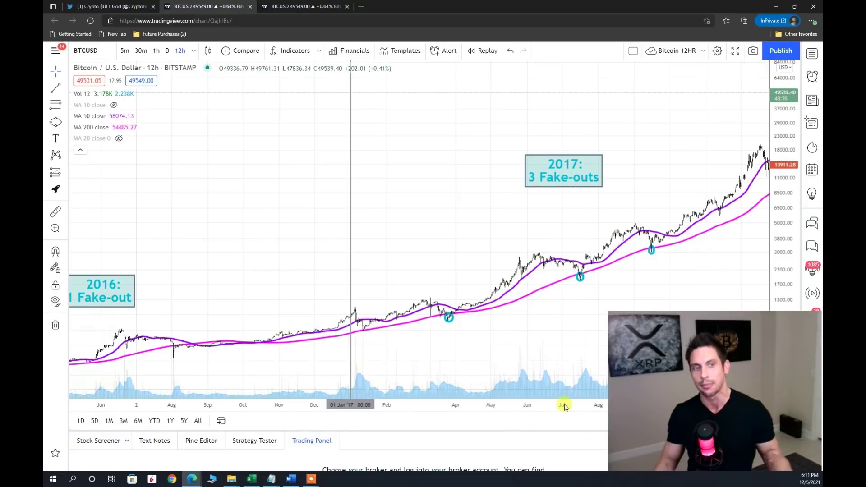
scroll(401, 245, up, 2)
drag(400, 246, 662, 218)
scroll(503, 300, up, 4)
drag(502, 199, 642, 161)
scroll(566, 293, up, 3)
scroll(460, 348, up, 4)
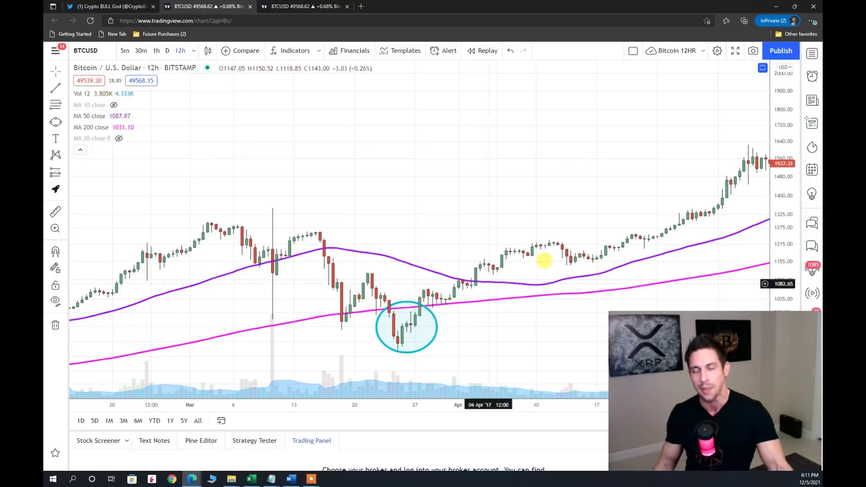
Step: Examine the circled July and September 2017 fake-outs below the 200-period moving average
drag(609, 205, 111, 224)
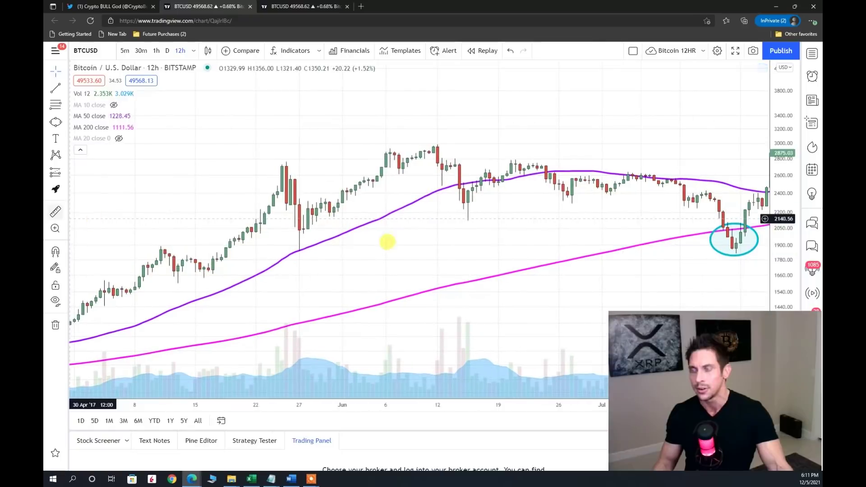
mouse_move(620, 316)
mouse_down()
mouse_move(392, 308)
mouse_move(453, 325)
mouse_move(597, 323)
mouse_move(620, 333)
mouse_up()
drag(655, 254, 366, 278)
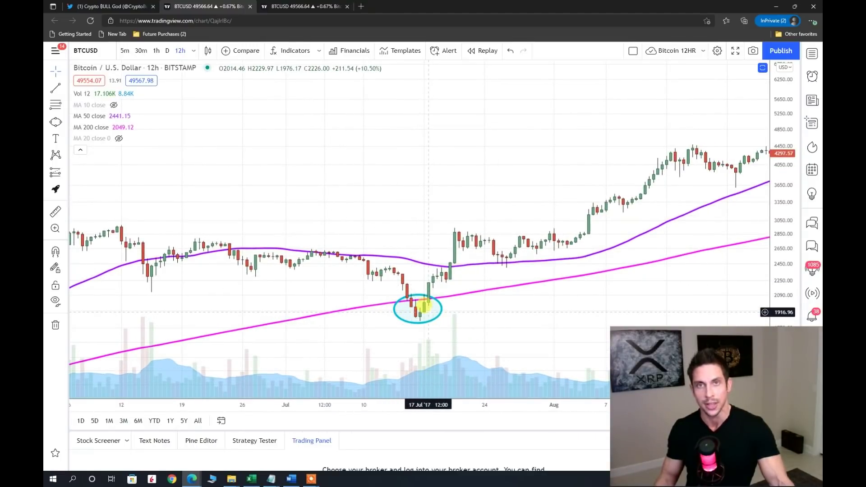
drag(729, 280, 306, 315)
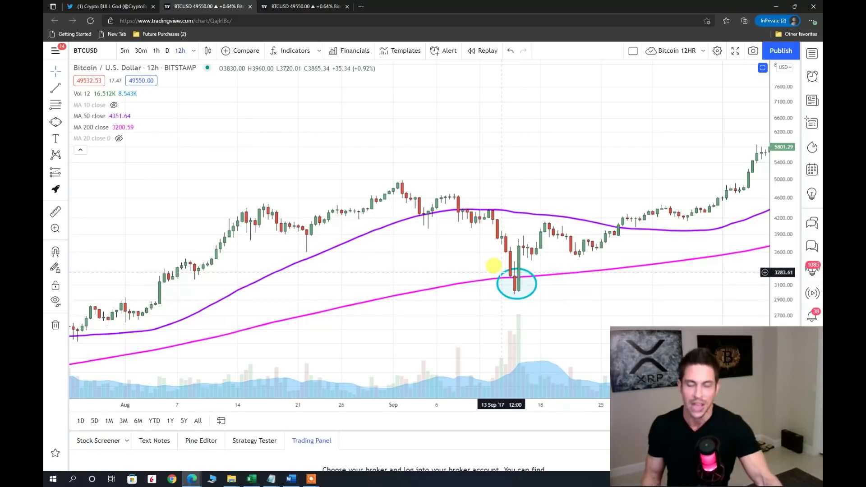
Step: Review the full 2017 trend and examine the moving averages across the 2018 and 2019 sections
scroll(488, 279, down, 3)
scroll(488, 279, down, 5)
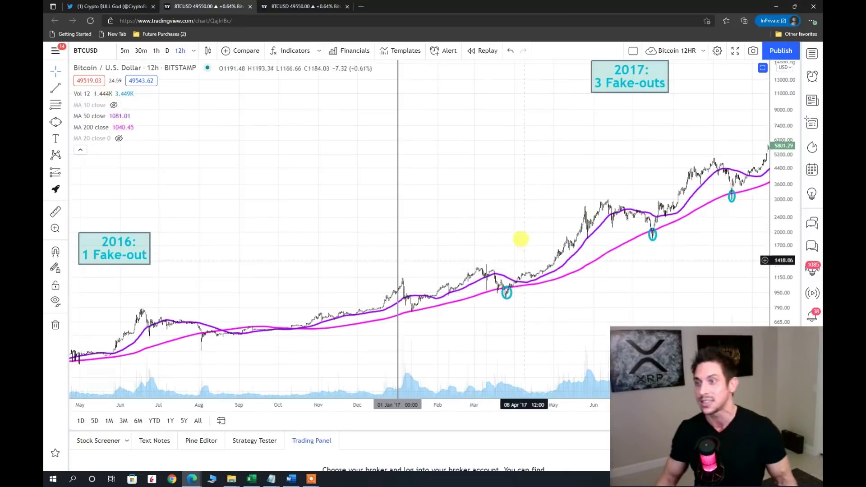
drag(676, 116, 286, 251)
drag(673, 257, 377, 276)
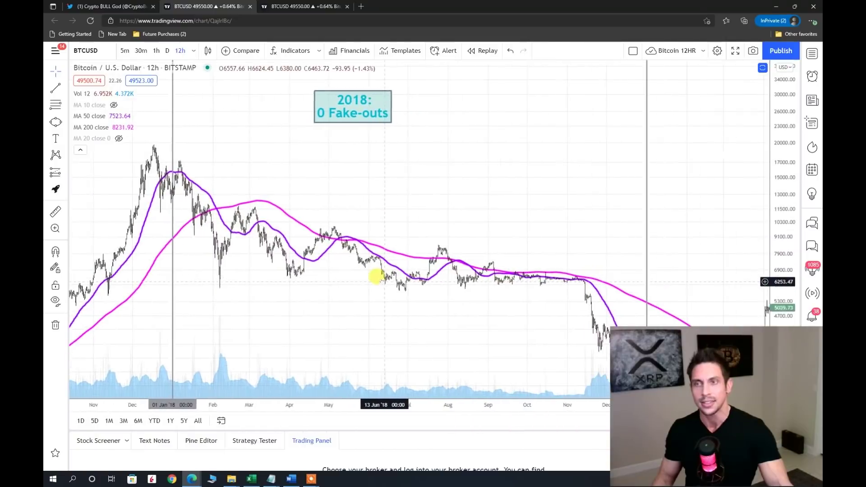
drag(559, 220, 174, 261)
scroll(174, 262, down, 2)
scroll(498, 272, down, 3)
scroll(498, 272, down, 2)
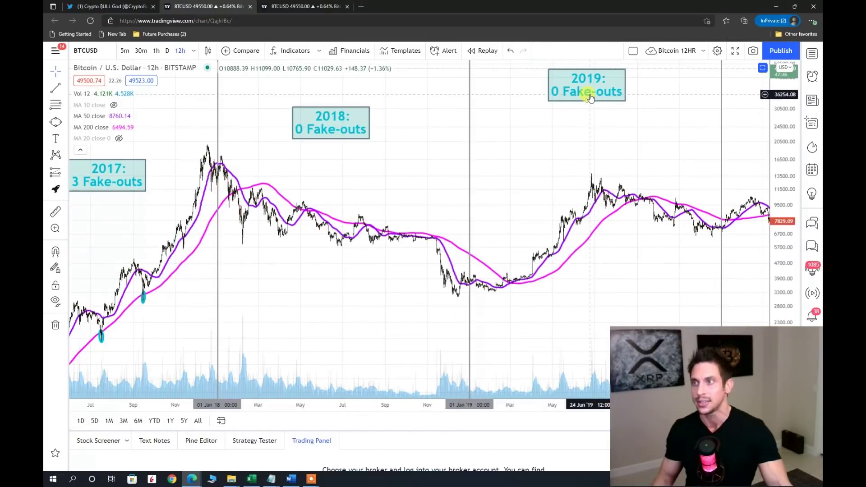
Step: Examine closely the circled September 2020 fake-out and how the candles cross the 50- and 200-period moving averages
drag(644, 145, 194, 241)
drag(346, 242, 495, 232)
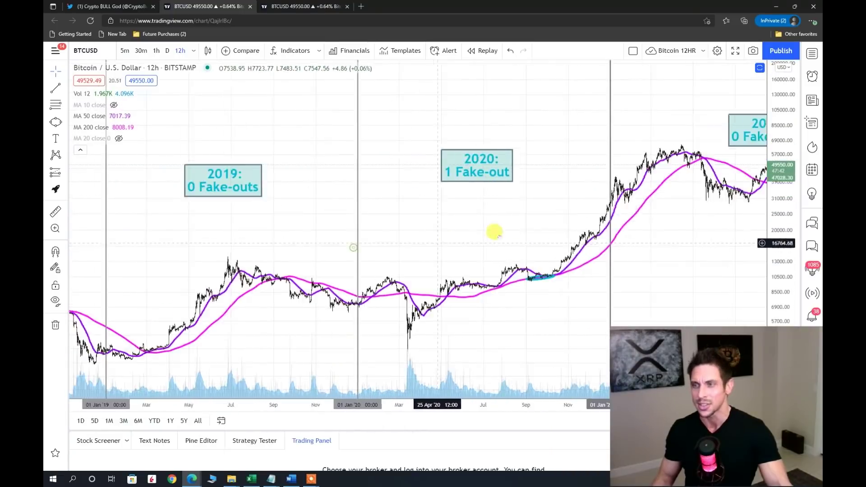
scroll(483, 312, up, 6)
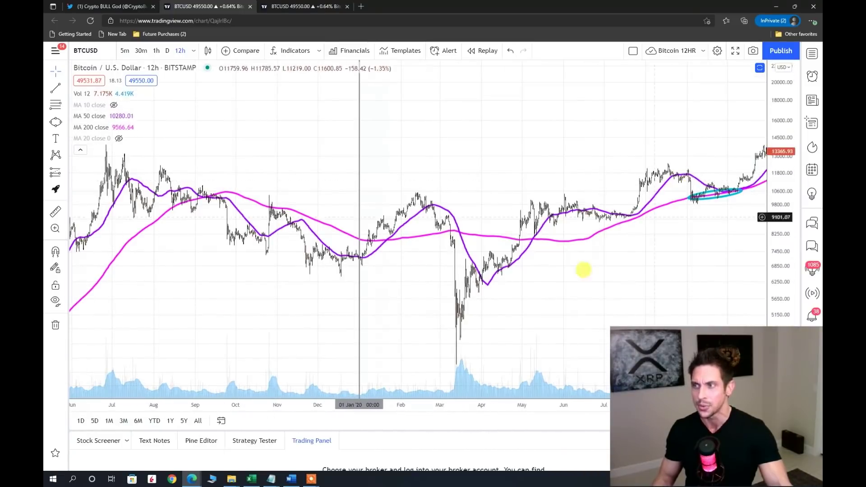
scroll(538, 311, up, 4)
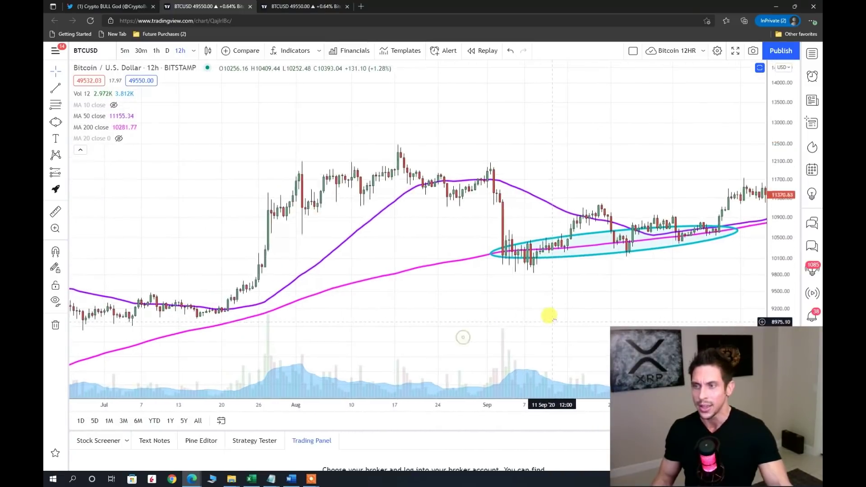
scroll(458, 290, up, 3)
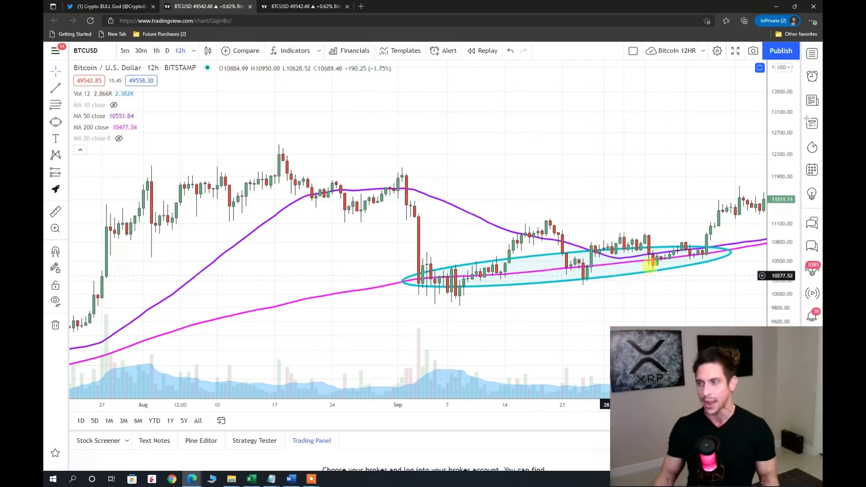
drag(671, 281, 548, 311)
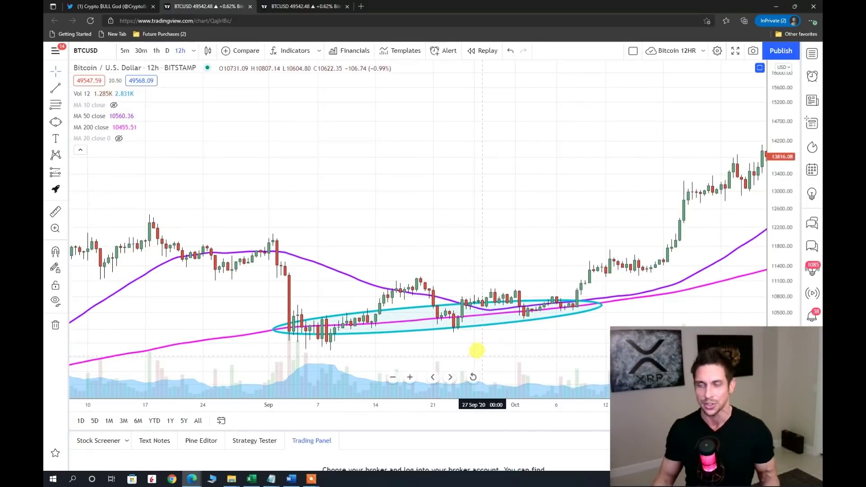
drag(442, 228, 586, 191)
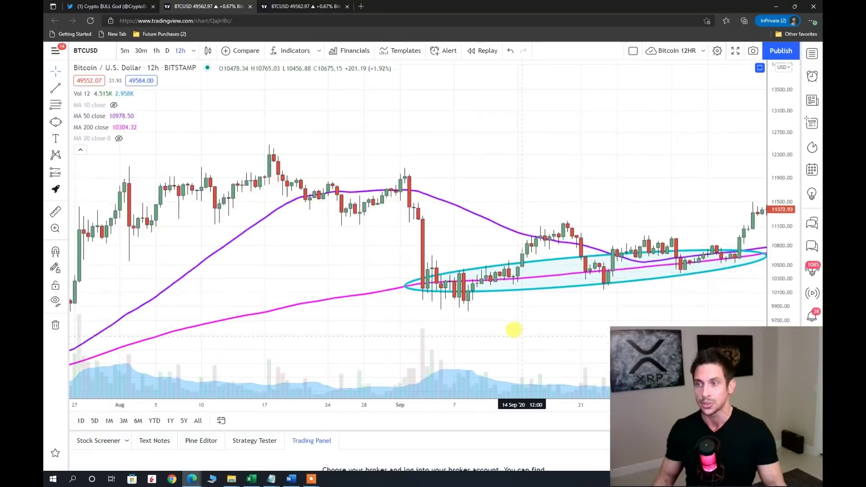
scroll(451, 311, up, 1)
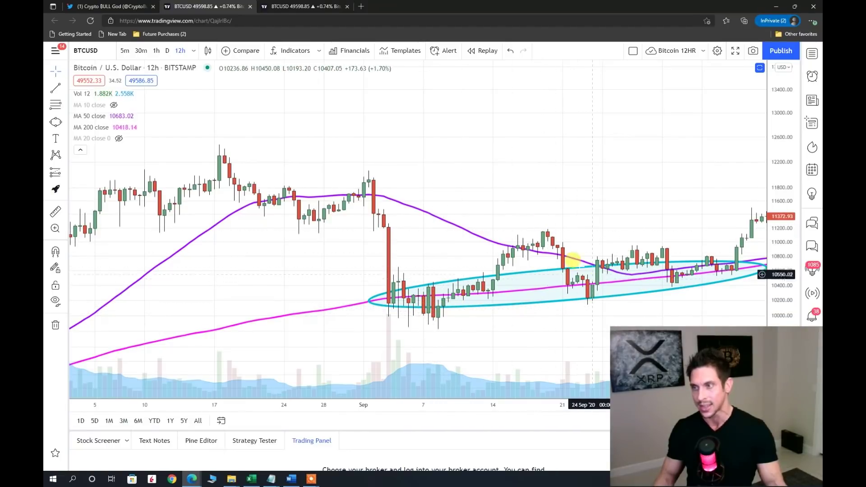
drag(712, 292, 561, 309)
Step: Review the wider 2020 trend around the September fake-out and continue along the moving averages through the 2021 section
scroll(453, 233, down, 5)
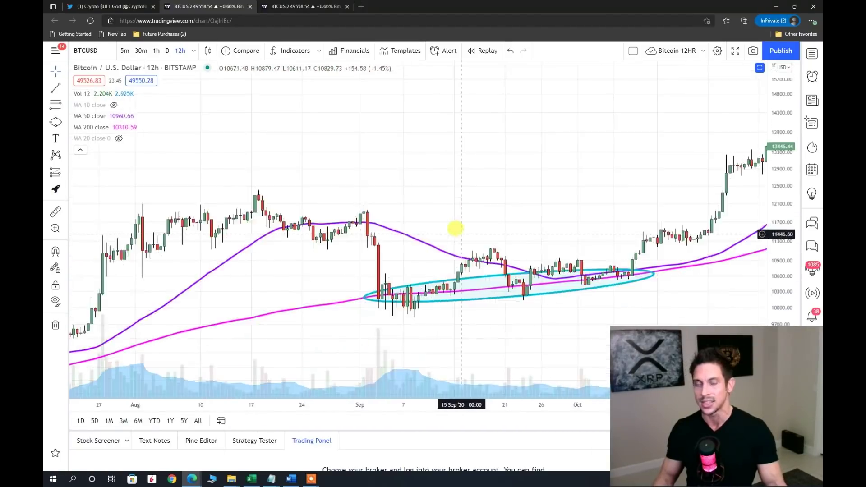
scroll(454, 237, down, 3)
drag(659, 101, 488, 190)
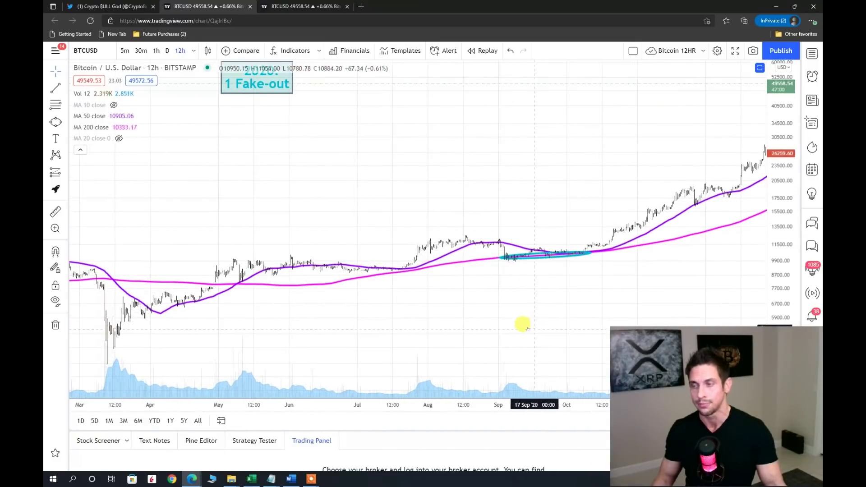
drag(522, 324, 212, 333)
drag(648, 212, 397, 223)
drag(634, 212, 240, 288)
scroll(516, 247, down, 2)
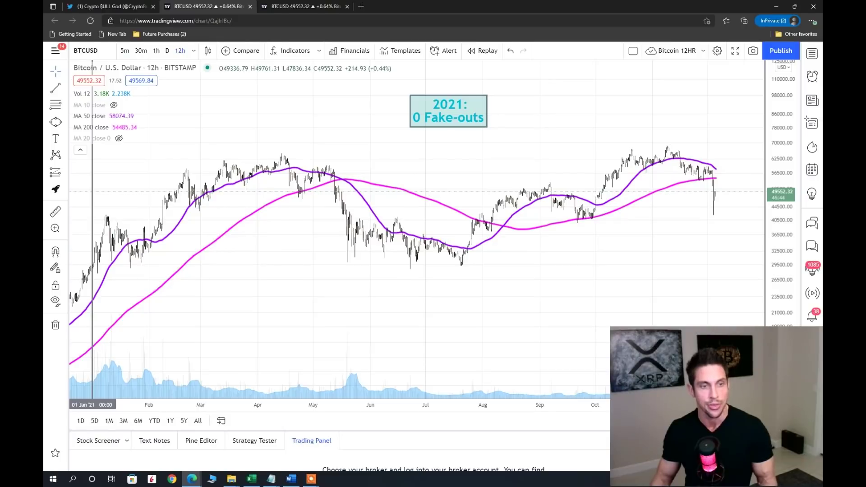
Step: Switch to the Excel fake-out notes, highlight the 2017 and 2016 points, review the key conclusions and return to the Bitcoin chart
key(alt+Tab)
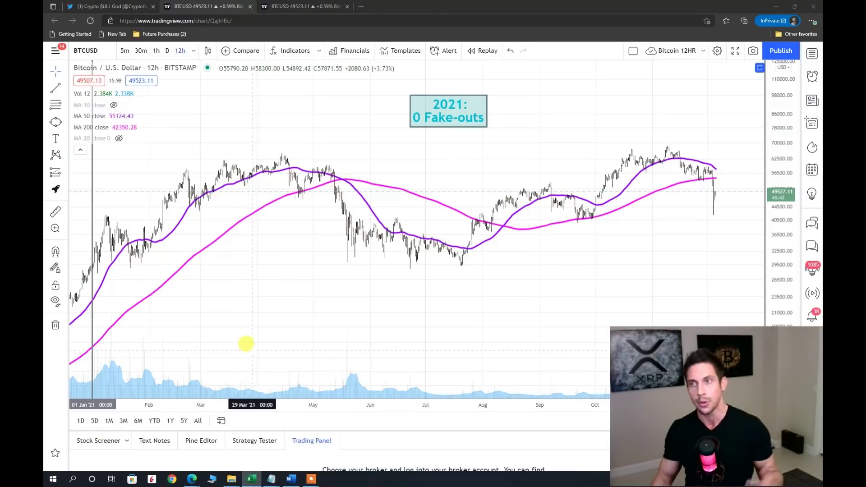
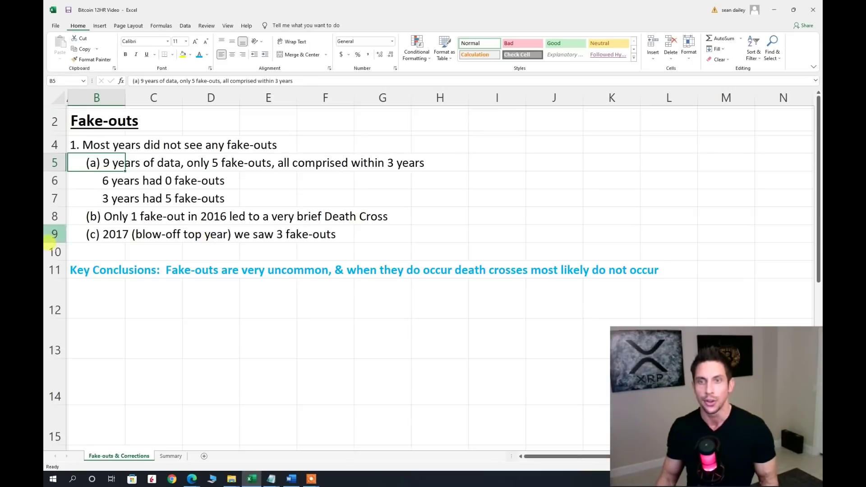
drag(89, 234, 342, 238)
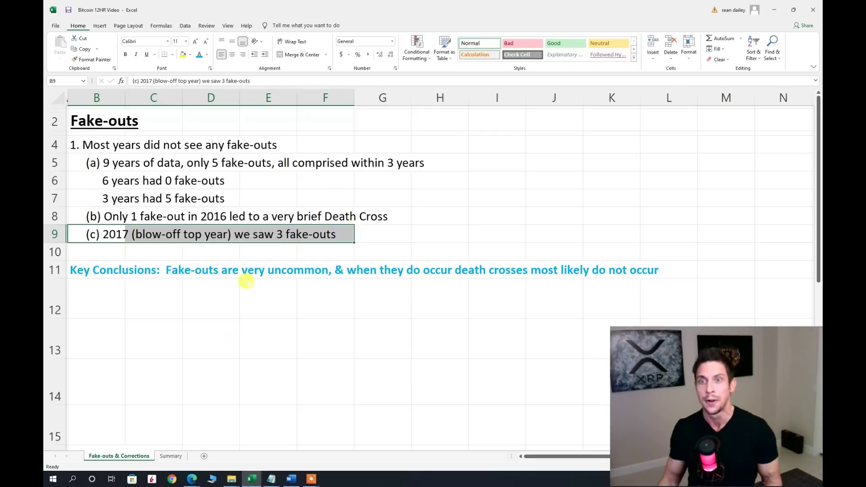
click(108, 216)
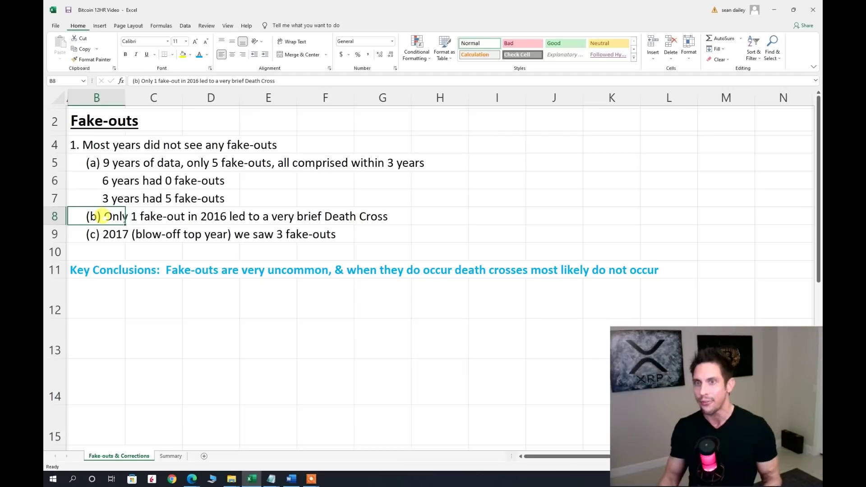
drag(110, 217, 386, 226)
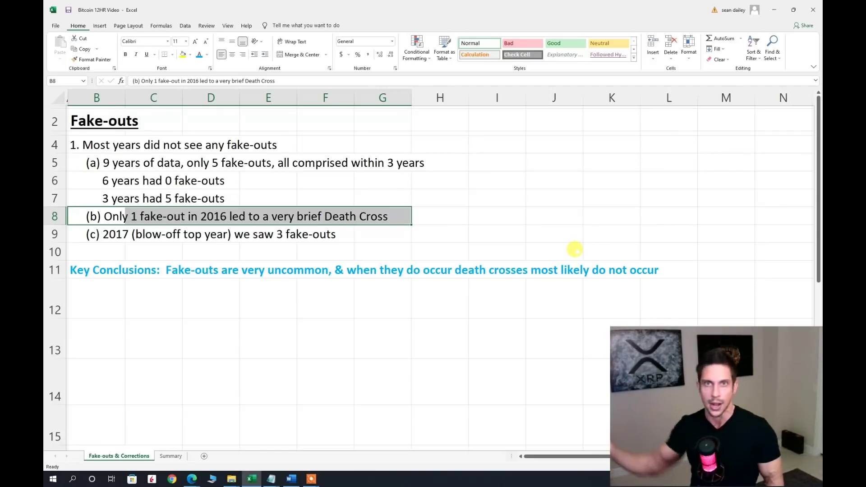
click(124, 272)
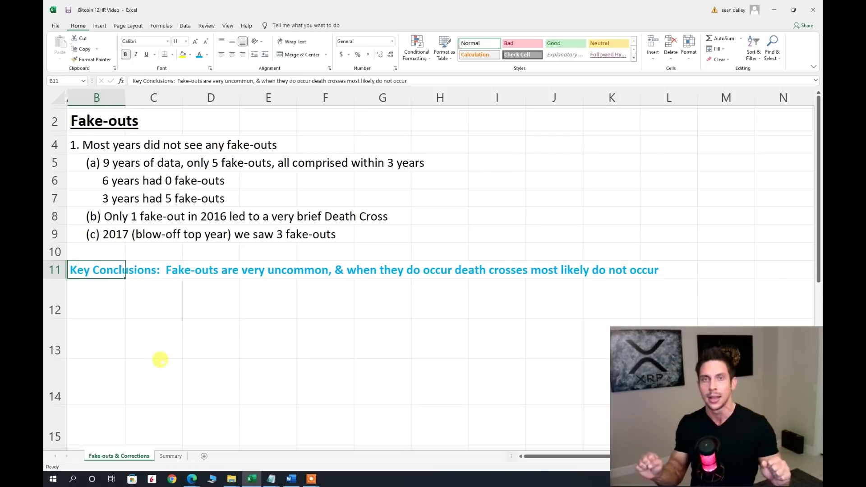
double_click(408, 9)
key(super+Down)
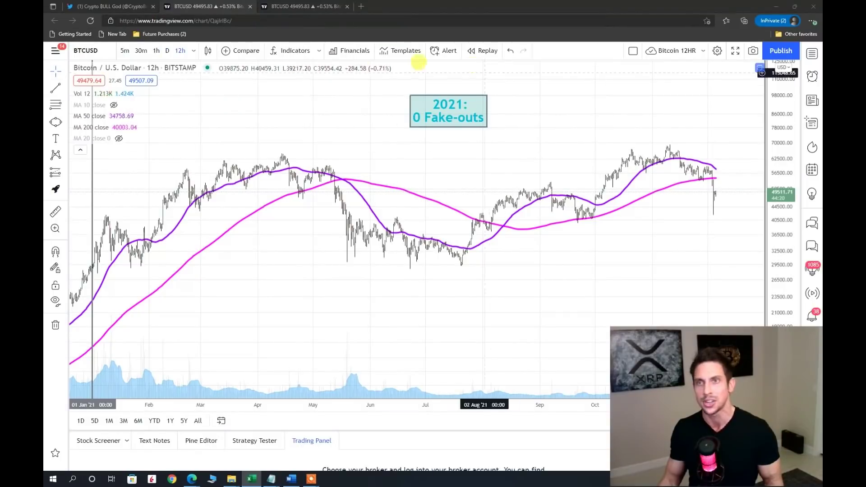
Step: Open the second BTCUSD chart with the marked corrections and trace it back from December 2021 to the 2013 section
click(299, 7)
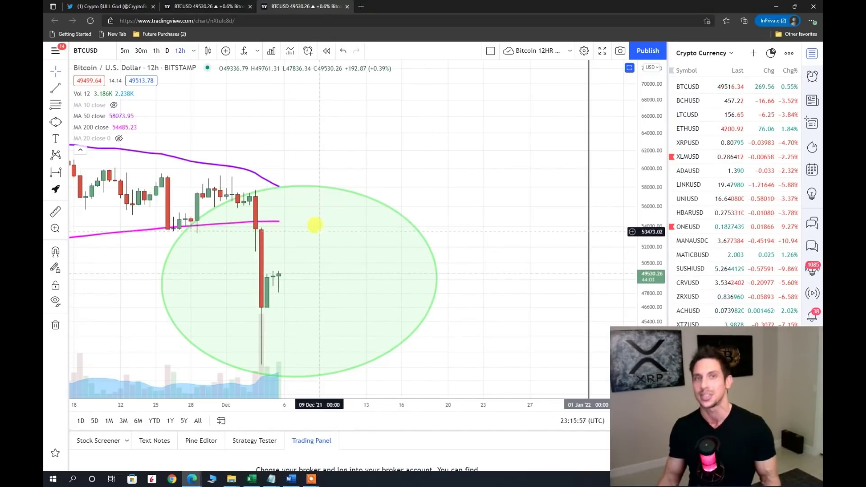
scroll(347, 342, down, 1)
scroll(346, 342, down, 8)
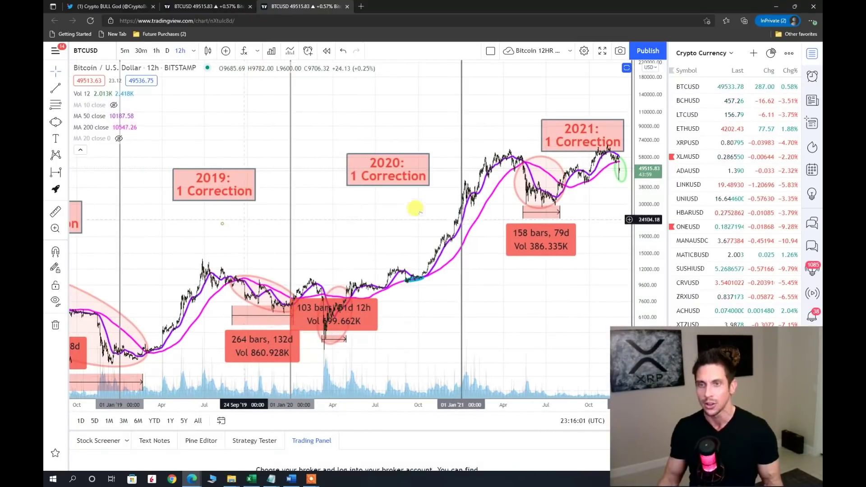
drag(353, 209, 495, 193)
drag(108, 219, 213, 294)
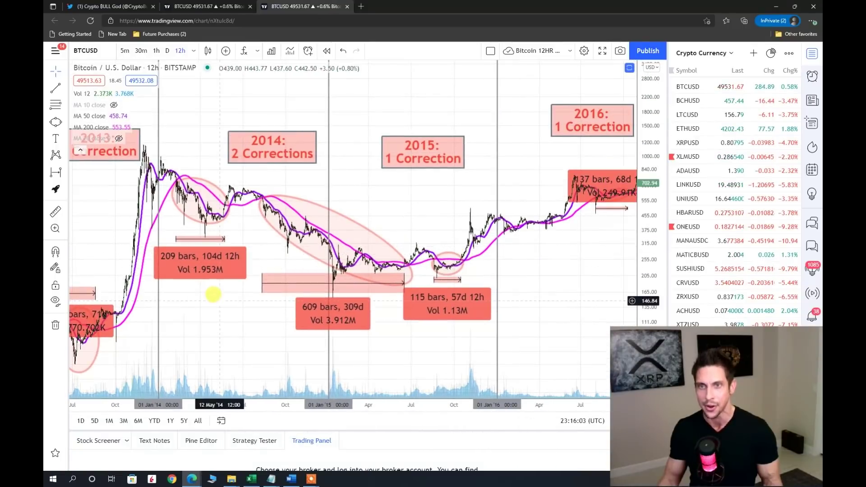
drag(180, 346, 427, 320)
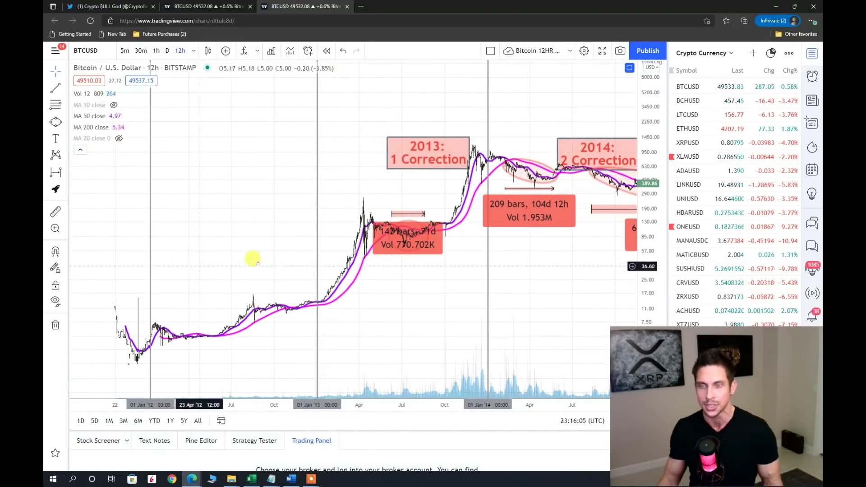
drag(201, 256, 361, 244)
Step: Examine the circled 2013 correction from June to August against the 50- and 200-period moving averages
scroll(356, 271, up, 3)
scroll(355, 298, up, 4)
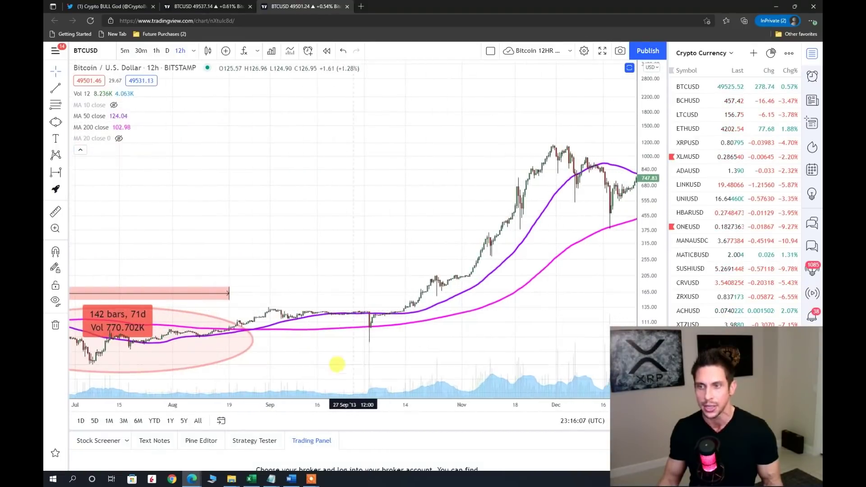
drag(387, 344, 578, 346)
drag(212, 303, 284, 305)
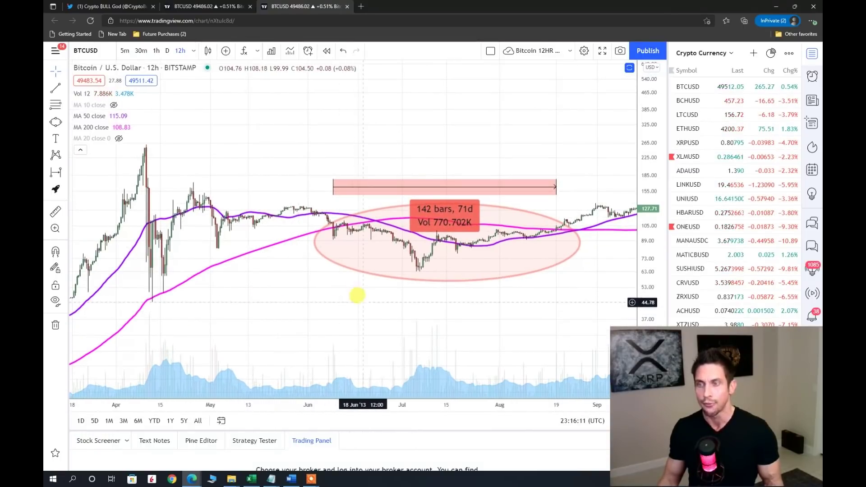
scroll(344, 280, down, 5)
drag(532, 102, 415, 161)
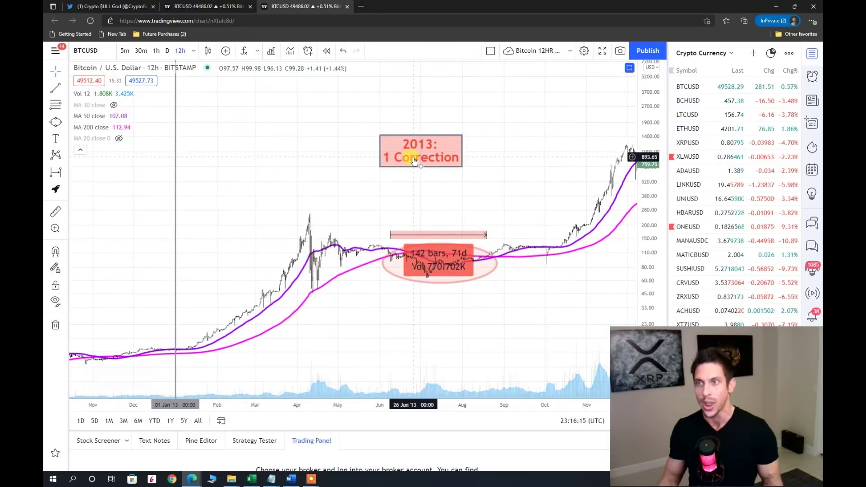
scroll(395, 315, up, 5)
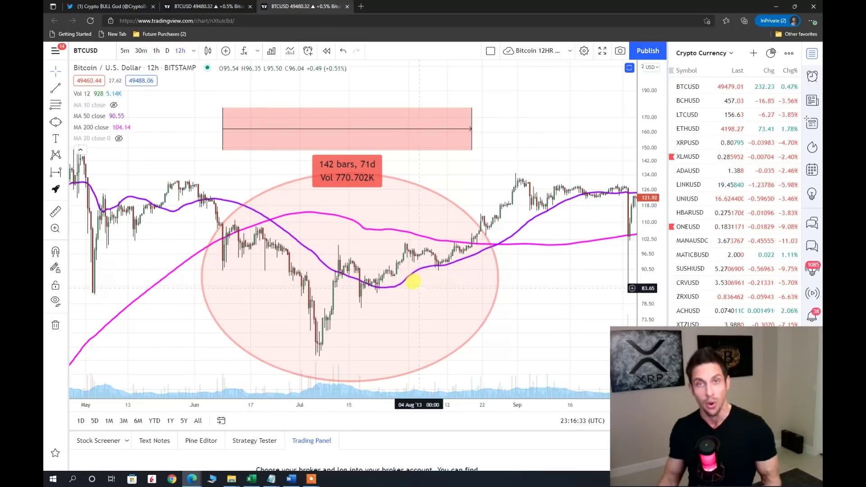
Step: Continue from 2013 into 2014 and inspect where the first circled 2014 correction begins
scroll(530, 296, down, 5)
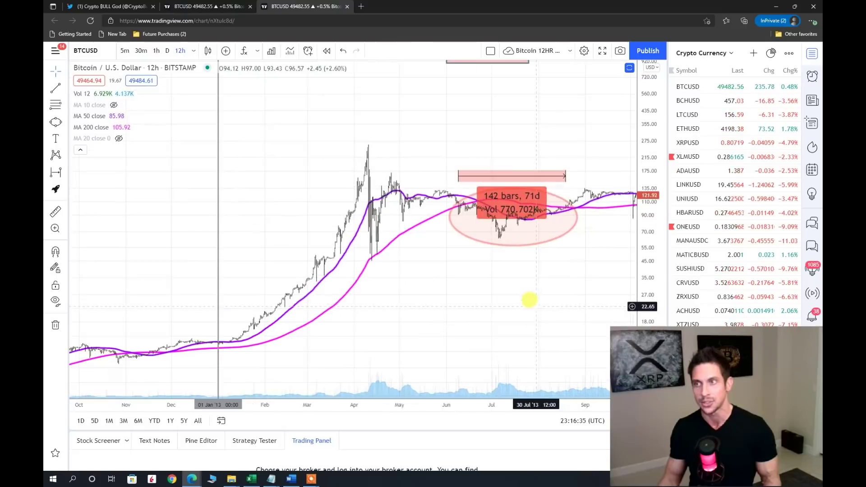
drag(552, 286, 390, 311)
drag(501, 304, 311, 354)
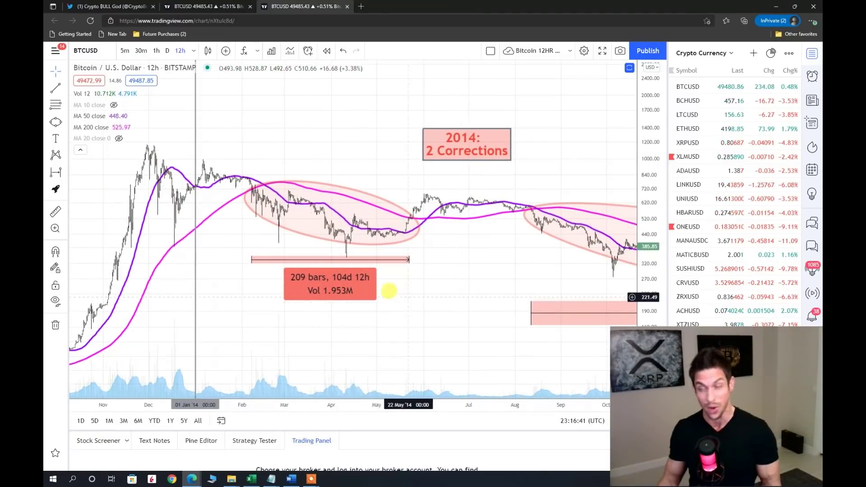
drag(296, 324, 581, 331)
scroll(483, 319, up, 4)
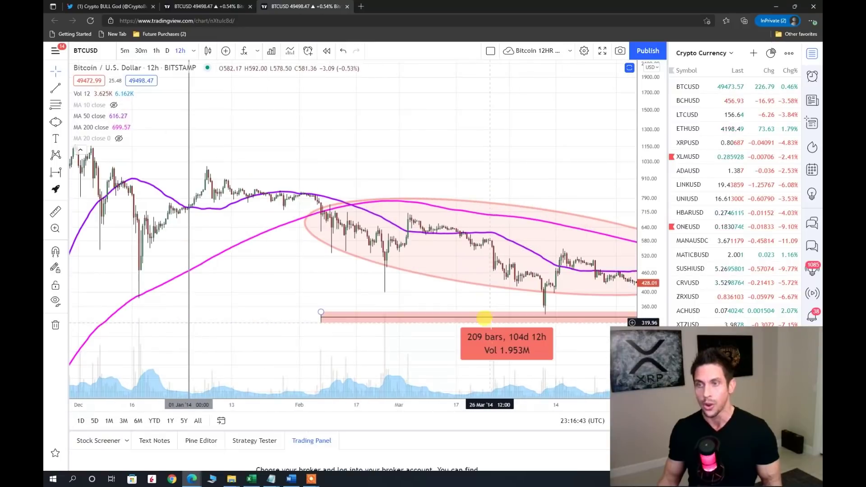
scroll(483, 320, up, 2)
scroll(483, 320, down, 3)
Step: Return to the circled 2013 correction and recheck its candles against the moving averages
drag(216, 280, 558, 245)
drag(329, 293, 420, 300)
scroll(400, 305, up, 5)
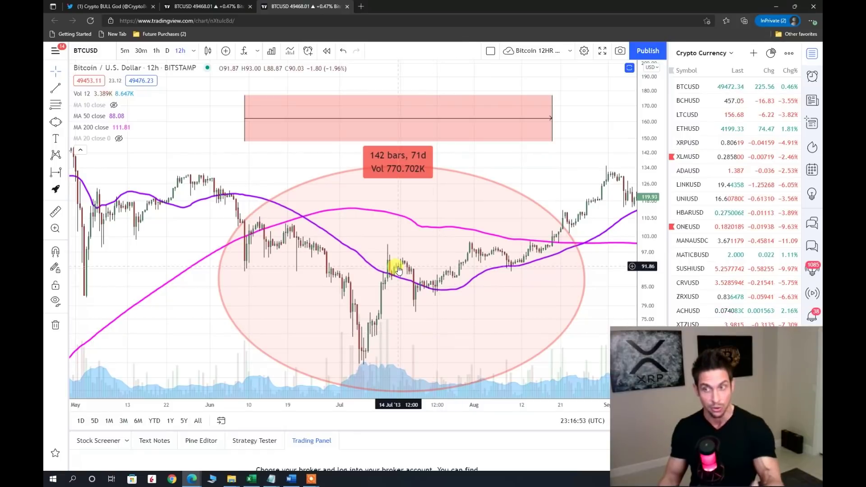
Step: Examine the first circled 2014 correction closely, from its February moving-average cross through late May
drag(604, 271, 221, 280)
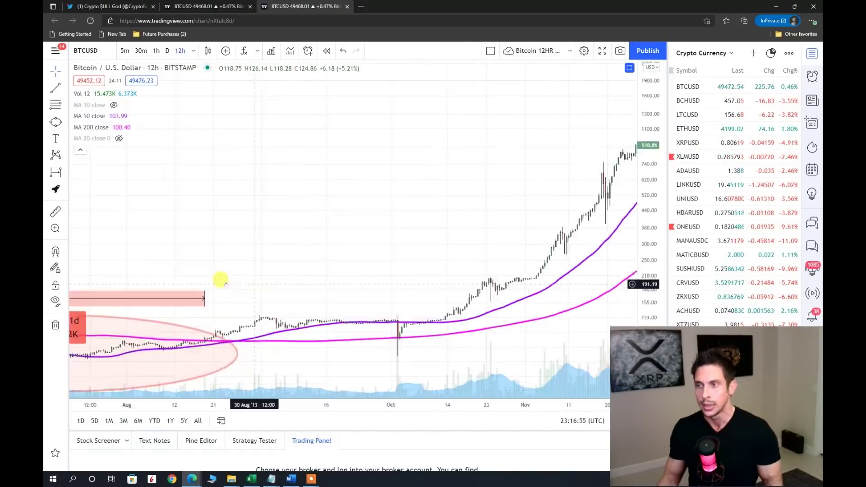
mouse_move(528, 232)
mouse_down()
mouse_move(419, 294)
mouse_move(124, 321)
mouse_up()
drag(551, 218, 460, 218)
scroll(460, 218, down, 3)
drag(536, 348, 331, 335)
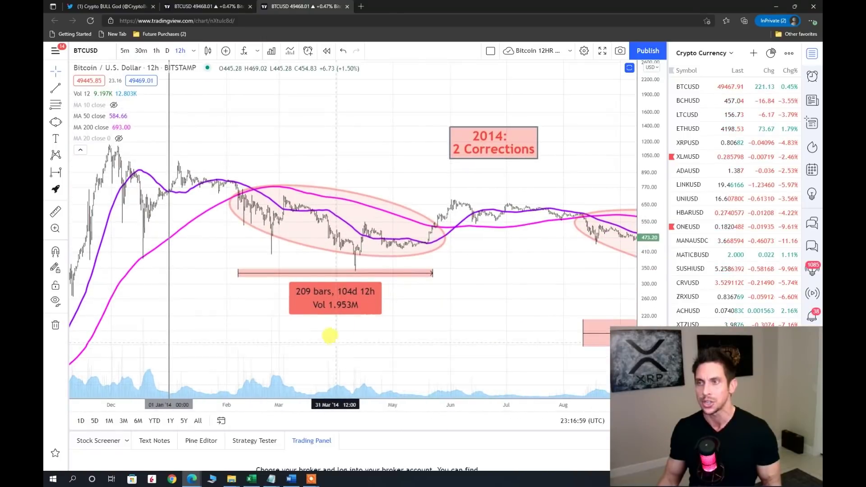
drag(236, 333, 521, 316)
scroll(519, 298, down, 2)
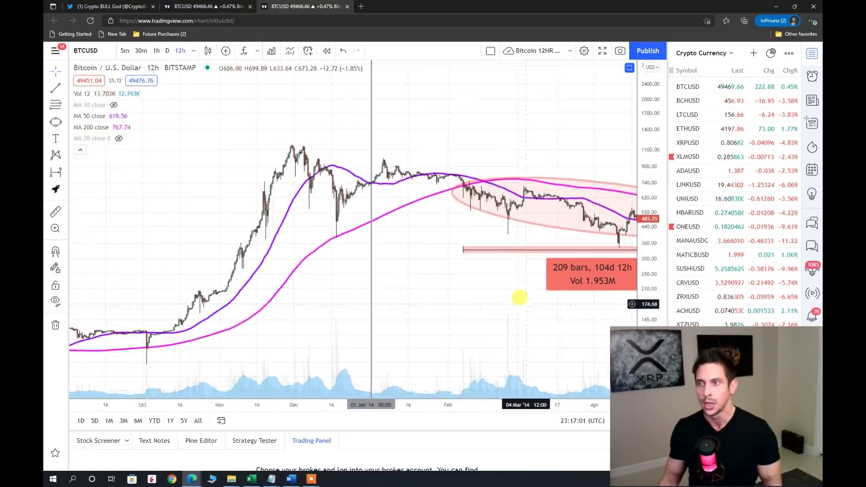
scroll(518, 296, up, 4)
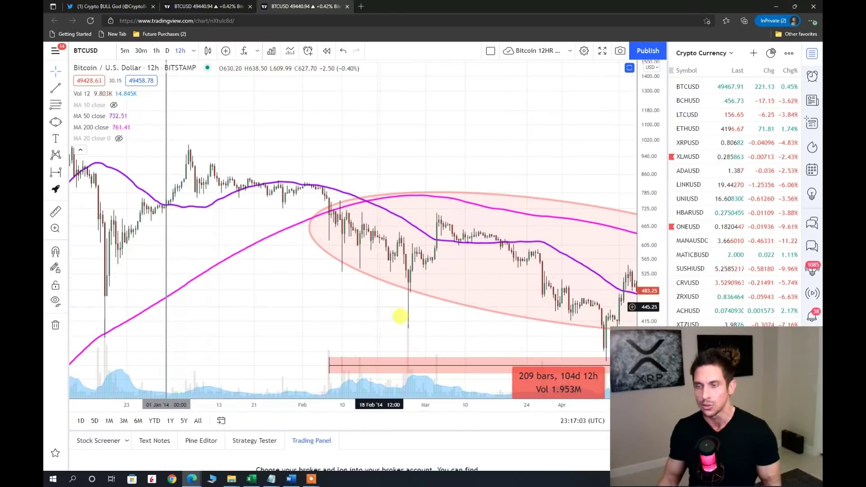
drag(431, 337, 221, 329)
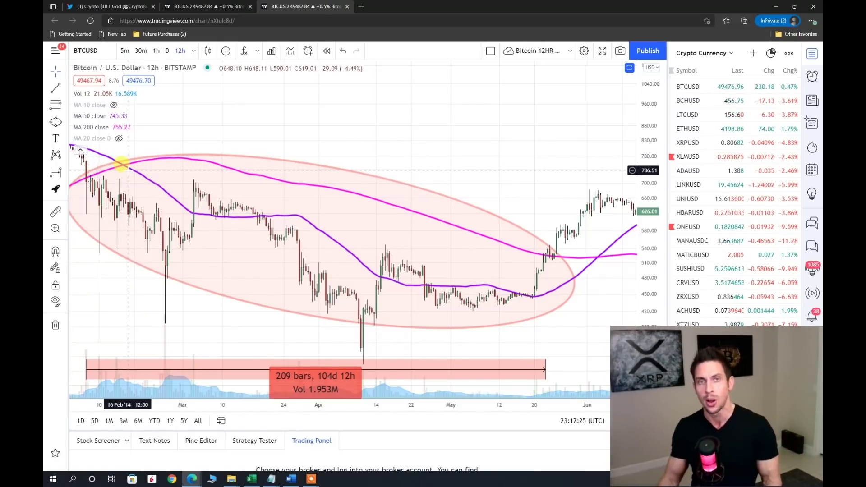
scroll(522, 214, down, 2)
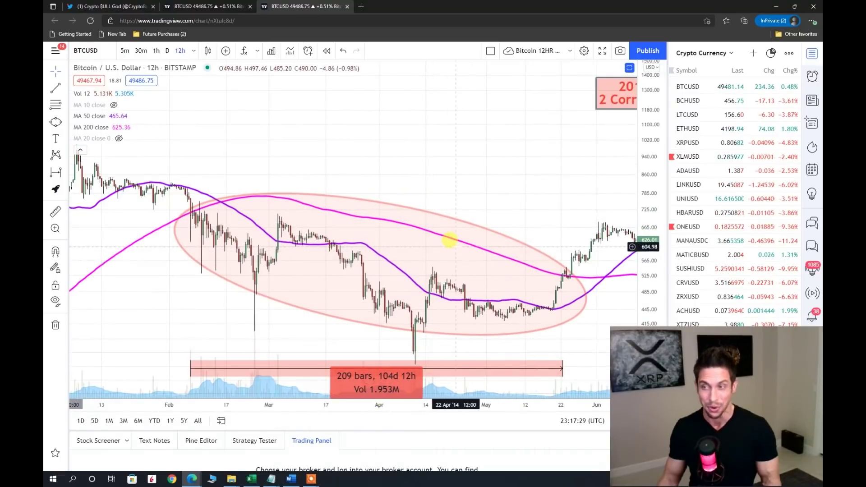
Step: Examine the second circled 2014 correction from August 2014 through its end in mid-June 2015
drag(550, 217, 402, 226)
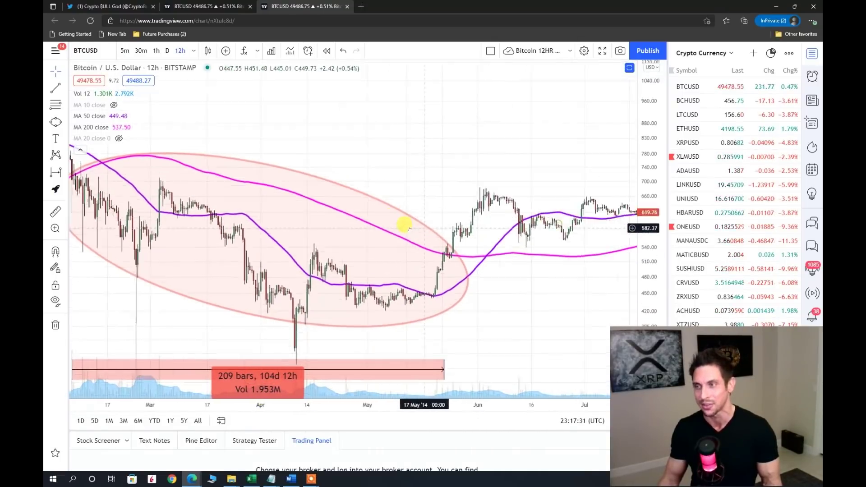
drag(556, 274, 300, 299)
drag(149, 237, 174, 232)
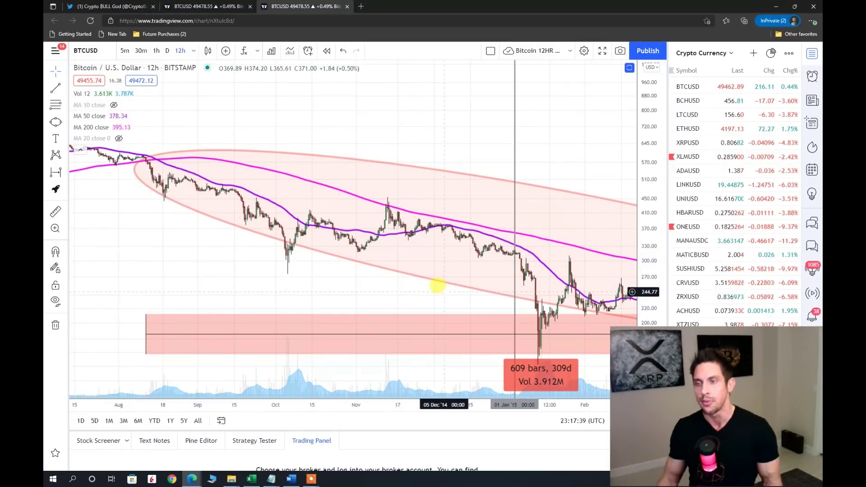
drag(438, 286, 241, 294)
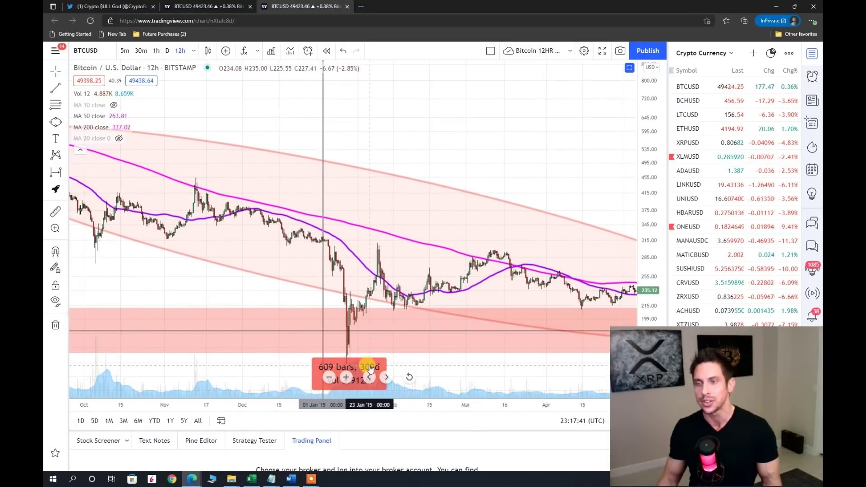
drag(483, 367, 467, 366)
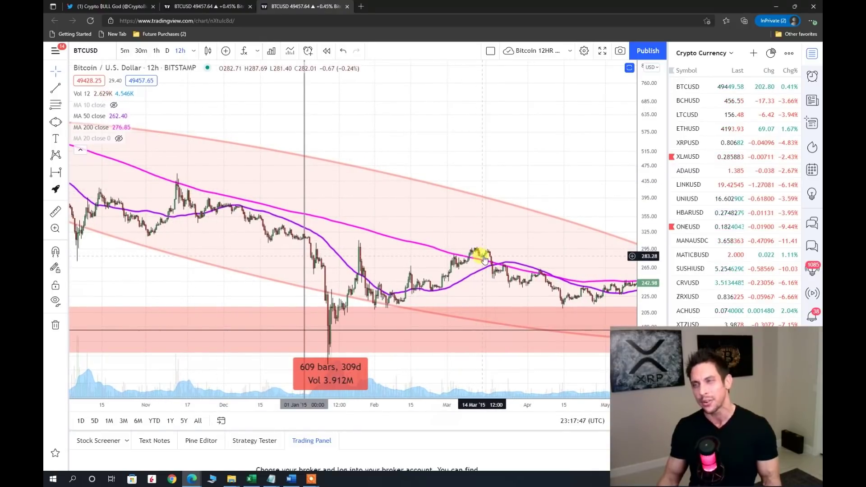
scroll(484, 261, up, 3)
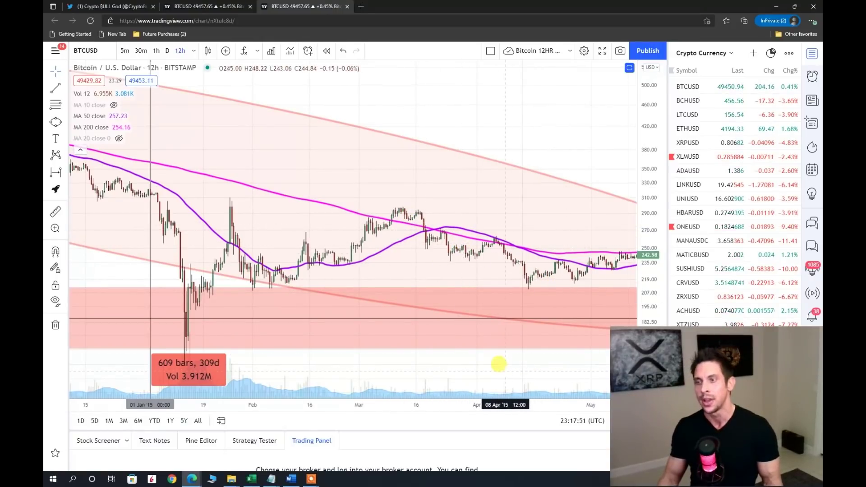
scroll(499, 363, right, 5)
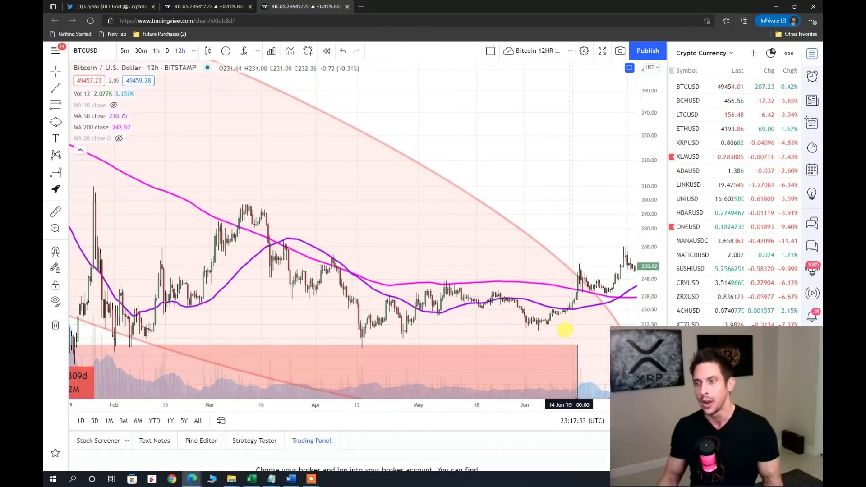
drag(582, 322, 486, 319)
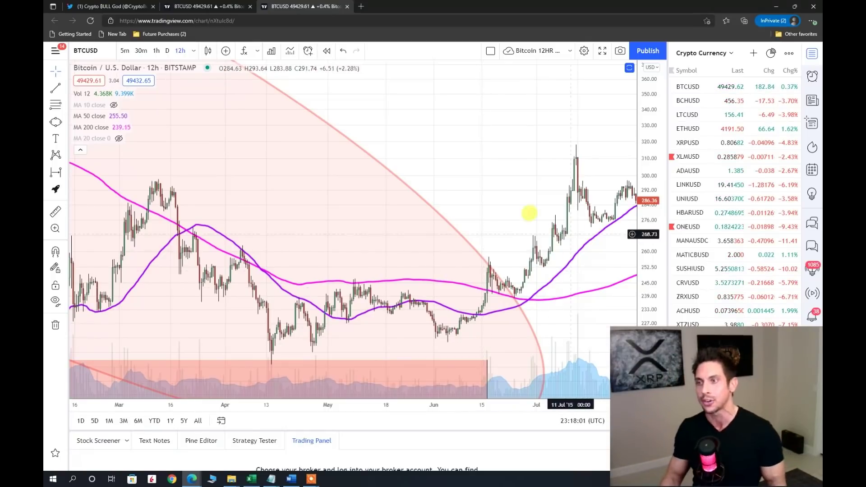
Step: Follow the chart from June 2015 to the circled 2015 correction and inspect it closely from August through mid-October
scroll(456, 196, right, 3)
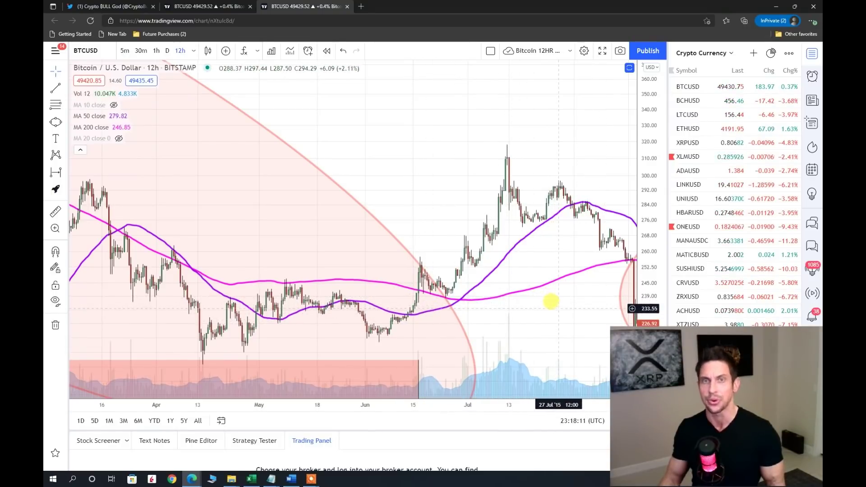
scroll(451, 348, down, 3)
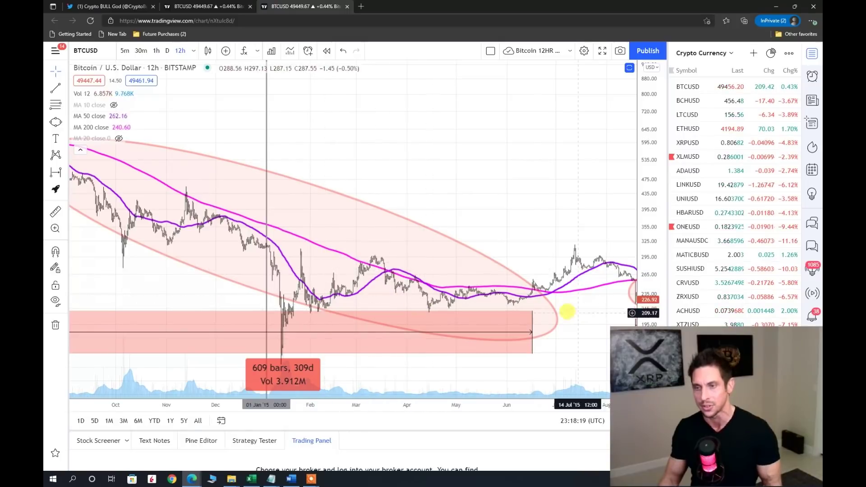
scroll(590, 337, down, 3)
drag(611, 225, 428, 245)
scroll(394, 300, up, 5)
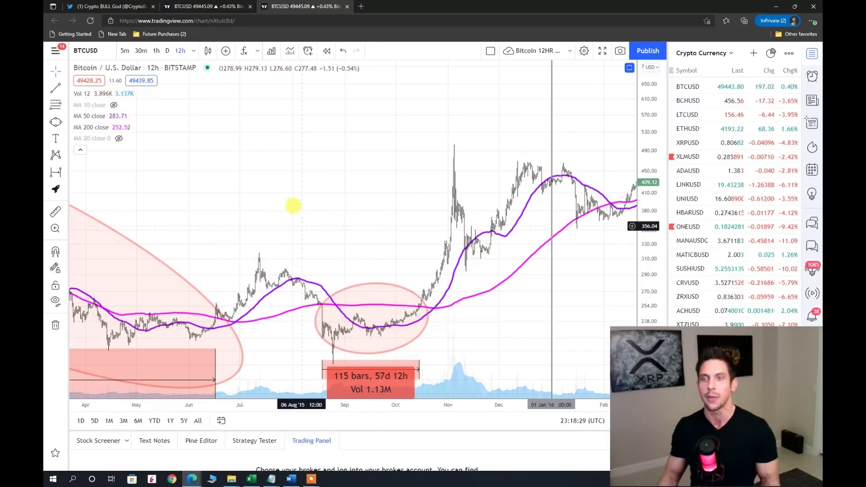
drag(294, 209, 493, 257)
scroll(476, 330, up, 5)
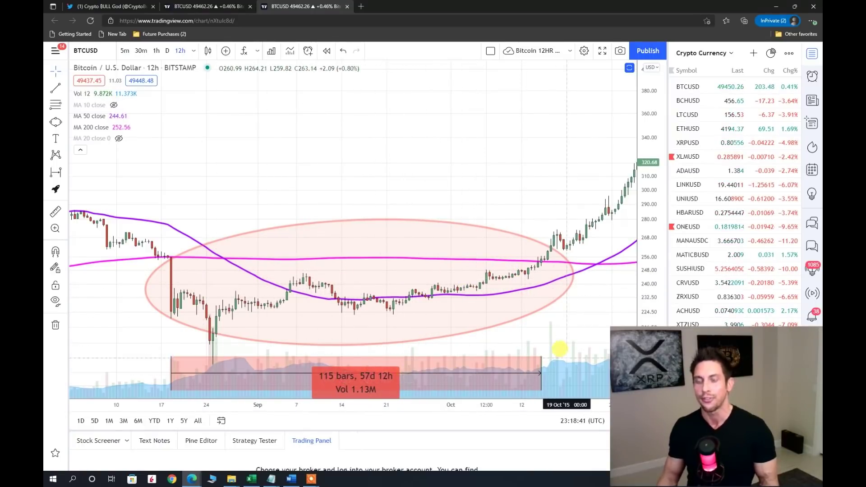
Step: Compare the labelled 2013, 2014 and 2015 corrections together in one wide view of the chart
scroll(560, 349, down, 6)
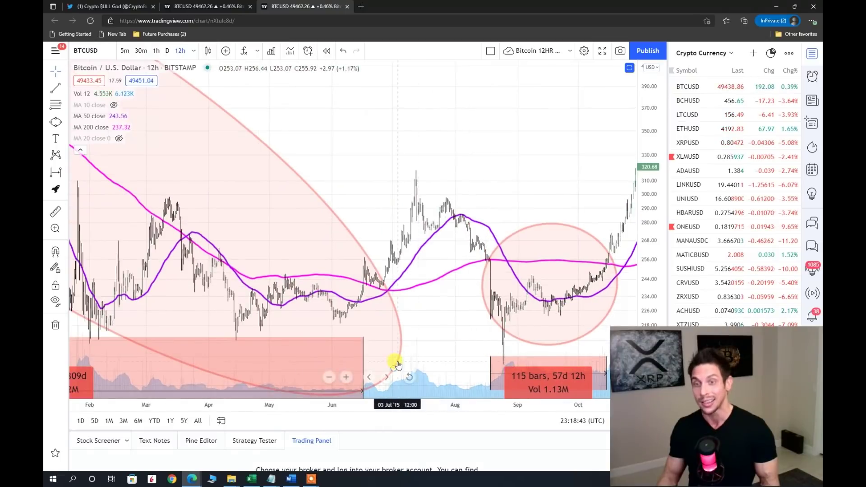
scroll(394, 361, down, 3)
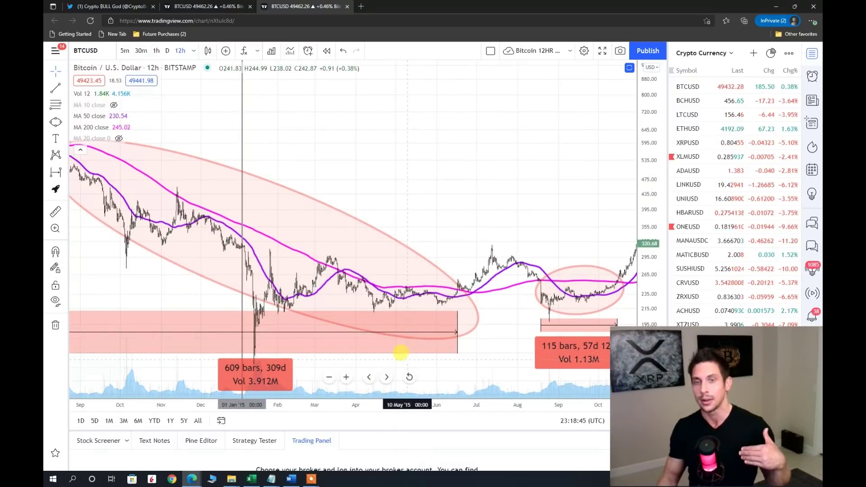
scroll(311, 372, down, 3)
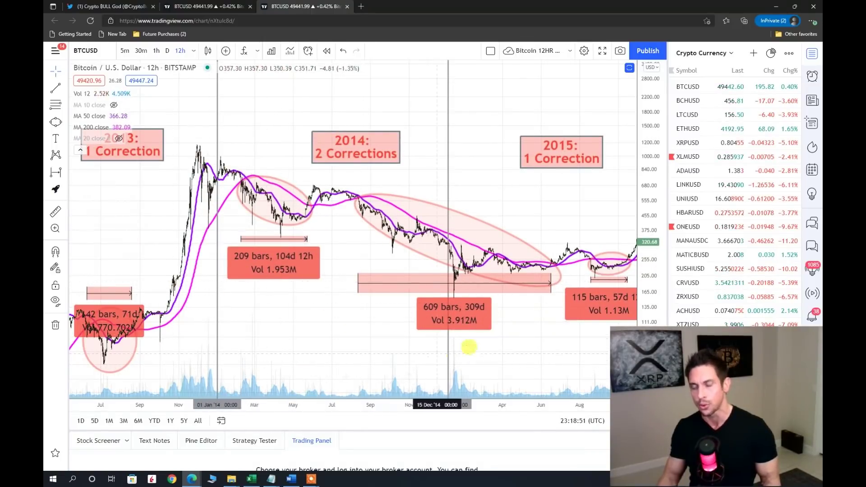
Step: Check the price action from late 2015 into early 2016, then re-examine the circled 2015 correction against the moving averages
drag(512, 335, 406, 354)
scroll(402, 355, up, 3)
scroll(400, 355, up, 3)
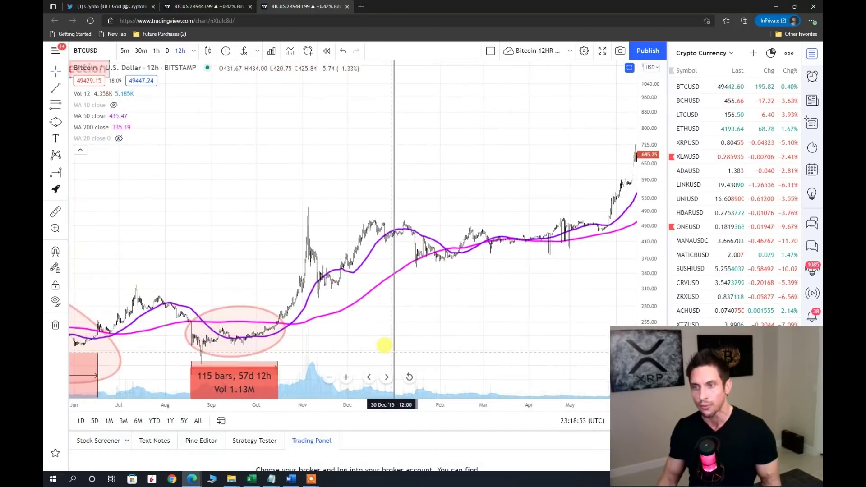
scroll(224, 231, up, 1)
scroll(344, 240, up, 3)
scroll(305, 282, right, 3)
scroll(273, 201, left, 5)
scroll(364, 288, up, 2)
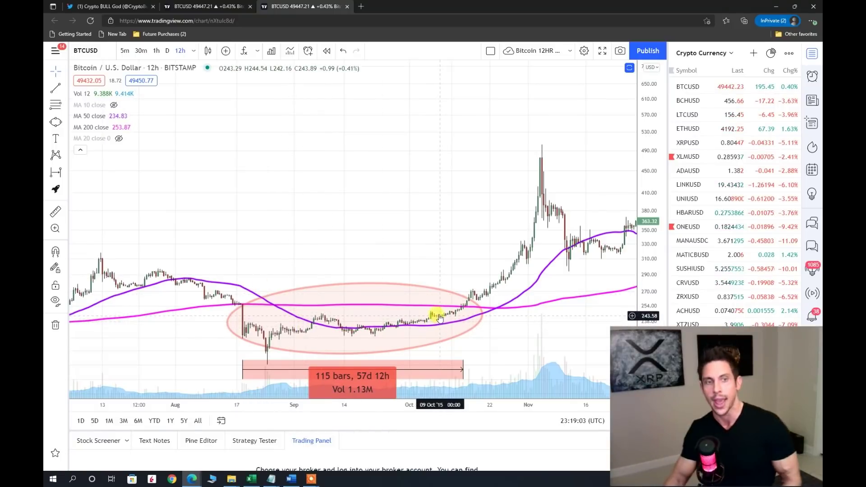
Step: Continue into 2016 and examine the circled correction closely from its August start through its end in October
mouse_move(466, 251)
mouse_down()
mouse_move(350, 236)
mouse_move(317, 243)
mouse_move(492, 244)
mouse_up()
drag(569, 283, 334, 342)
scroll(435, 242, down, 5)
drag(452, 174, 237, 266)
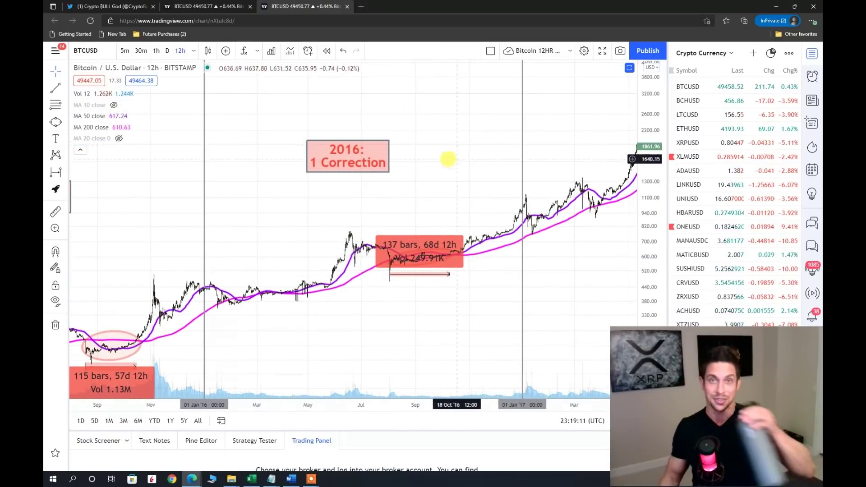
scroll(348, 308, up, 5)
drag(174, 242, 540, 220)
scroll(319, 286, up, 3)
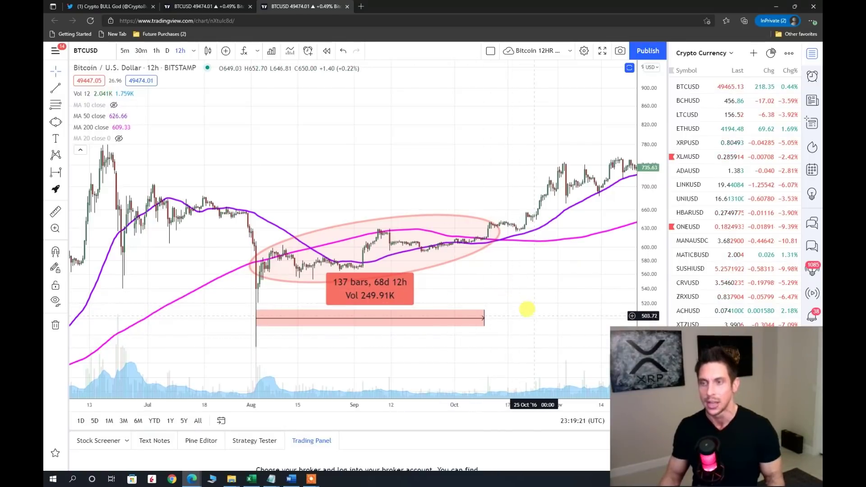
drag(440, 364, 484, 354)
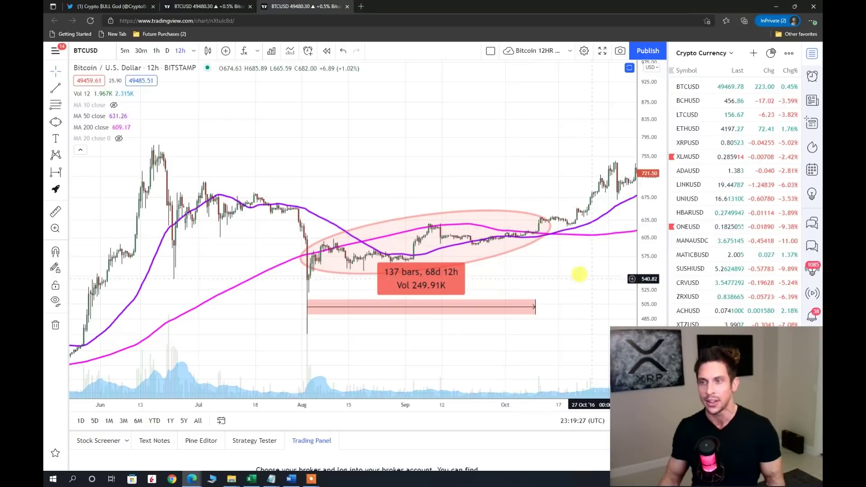
click(438, 289)
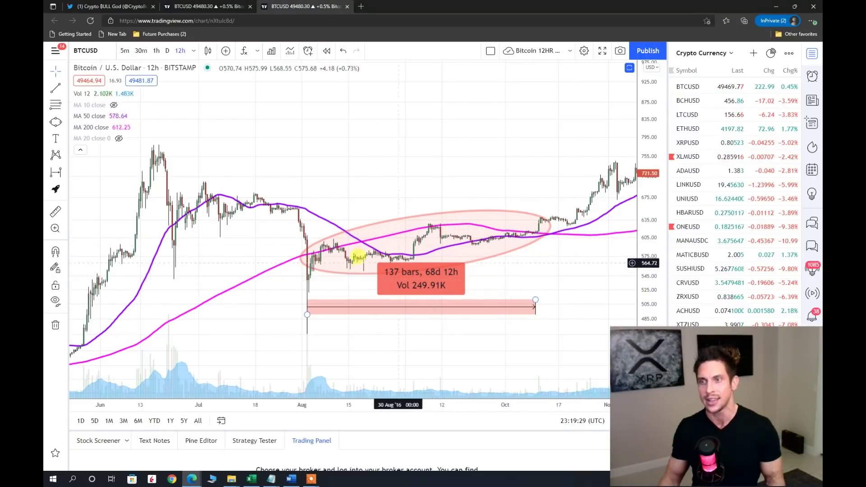
Step: Follow the chart through the whole of 2017 and check price against the 200-period moving average
drag(526, 293, 116, 333)
drag(519, 325, 407, 339)
scroll(407, 339, down, 5)
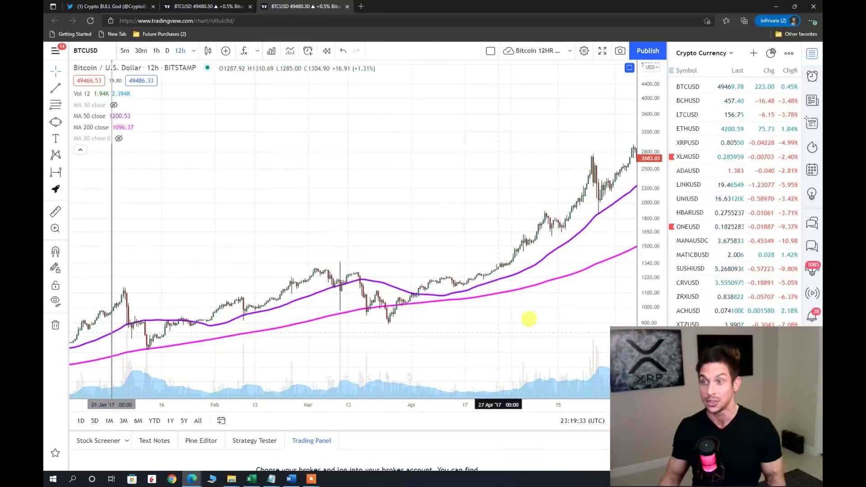
drag(526, 319, 408, 348)
scroll(575, 284, down, 1)
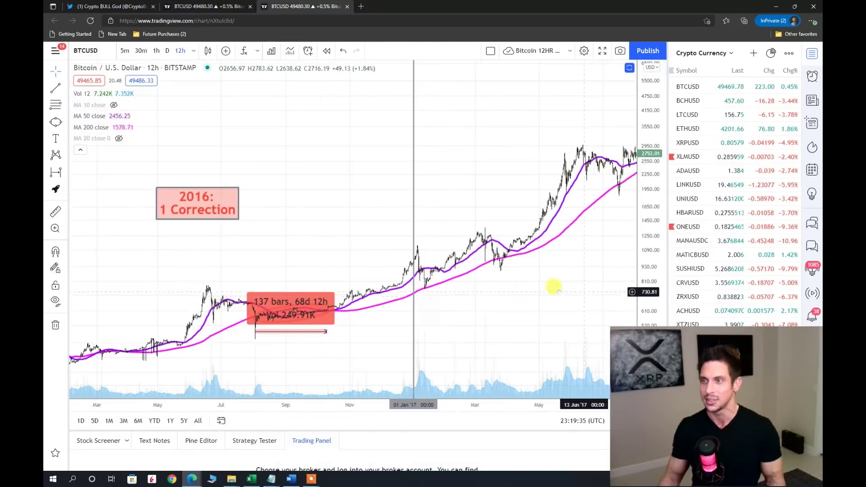
drag(574, 284, 344, 350)
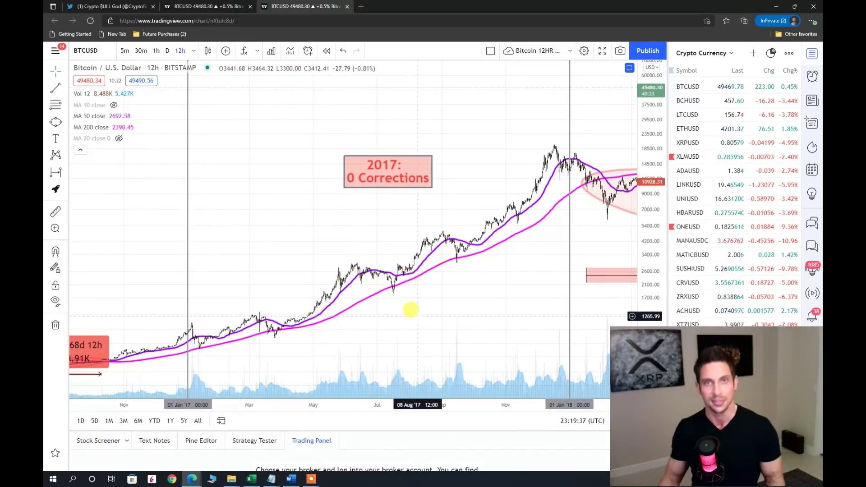
drag(483, 292, 381, 316)
Step: Examine the circled 2018 correction in full, from early 2018 to its end in February 2019 and the recovery after it
drag(532, 313, 416, 329)
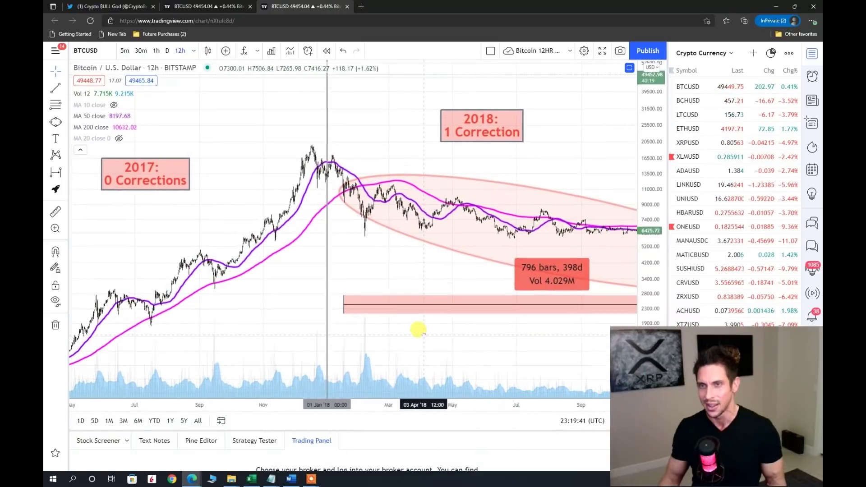
scroll(469, 329, down, 1)
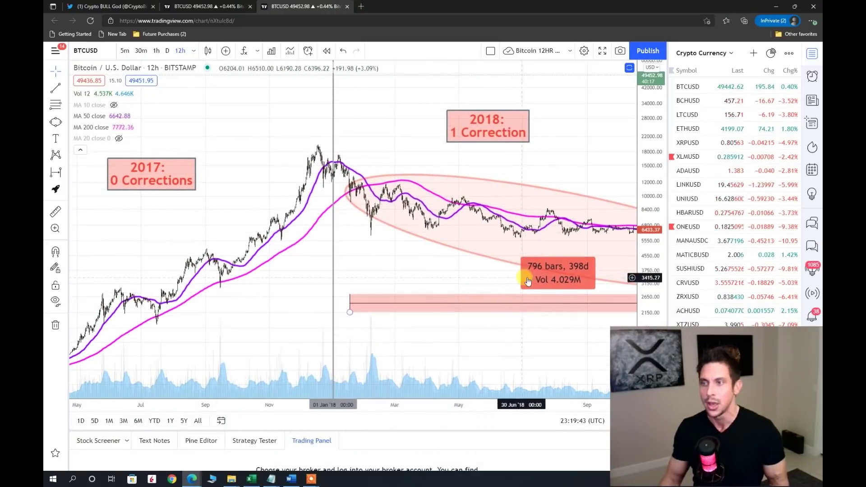
scroll(501, 271, up, 2)
scroll(497, 226, down, 3)
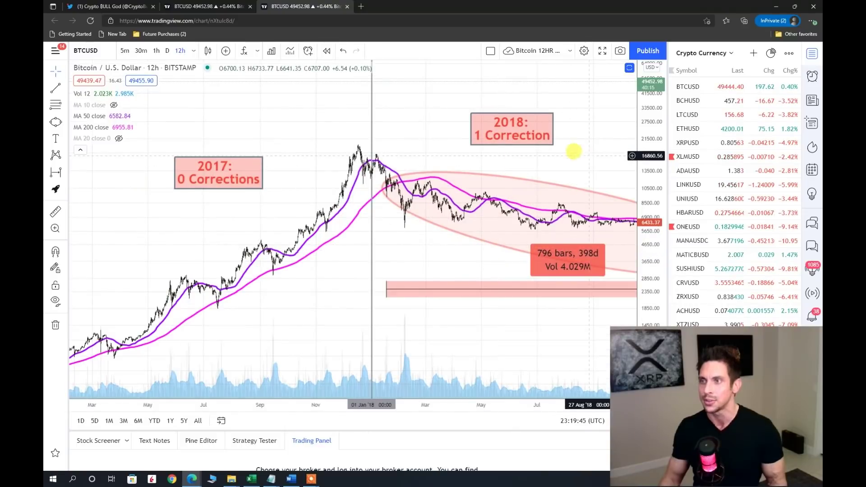
scroll(385, 184, up, 3)
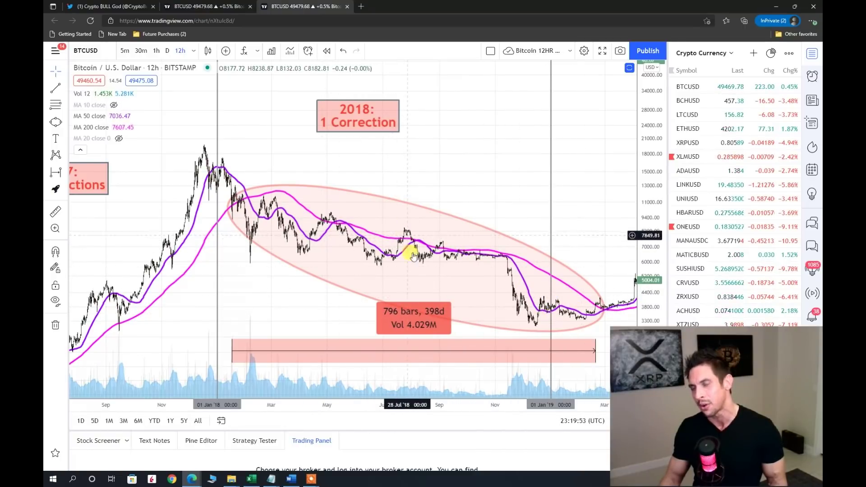
scroll(416, 283, up, 3)
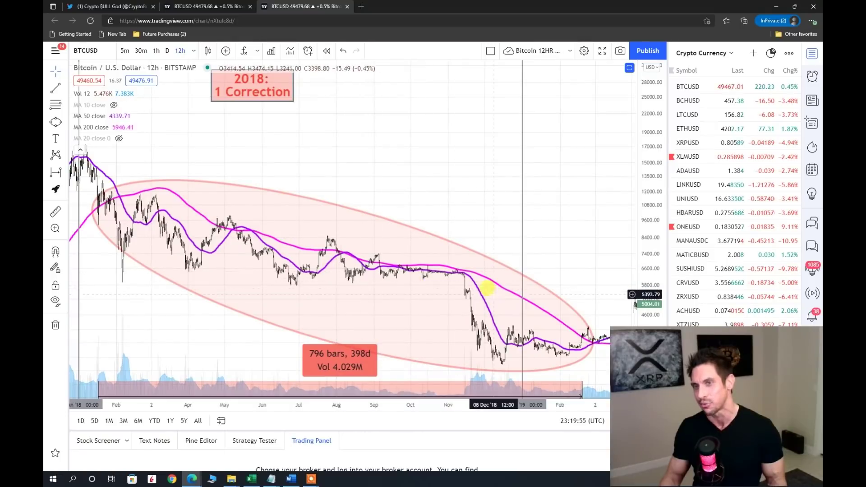
scroll(473, 306, down, 3)
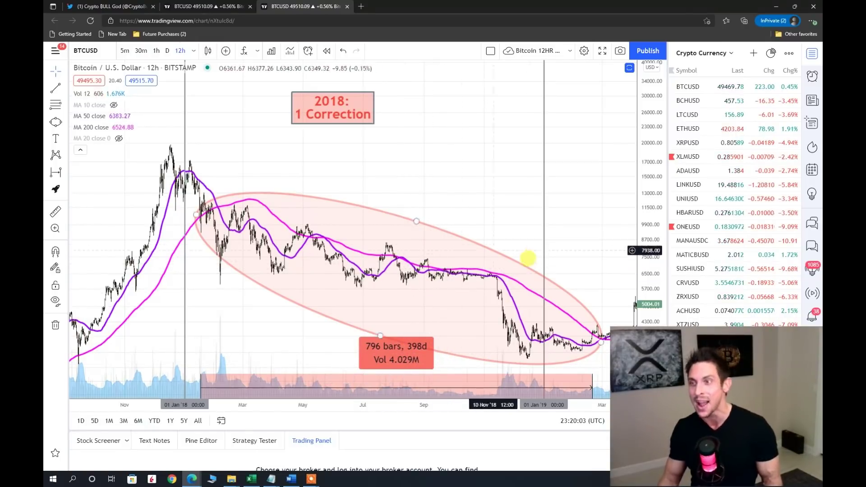
drag(605, 280, 475, 249)
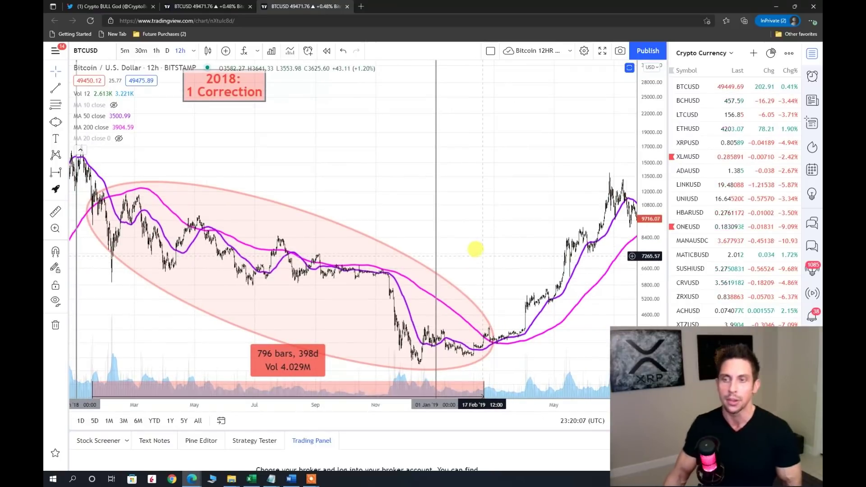
Step: Look back across the yearly correction labels from 2014 onward and compare them with the long 2018 correction
scroll(410, 260, down, 5)
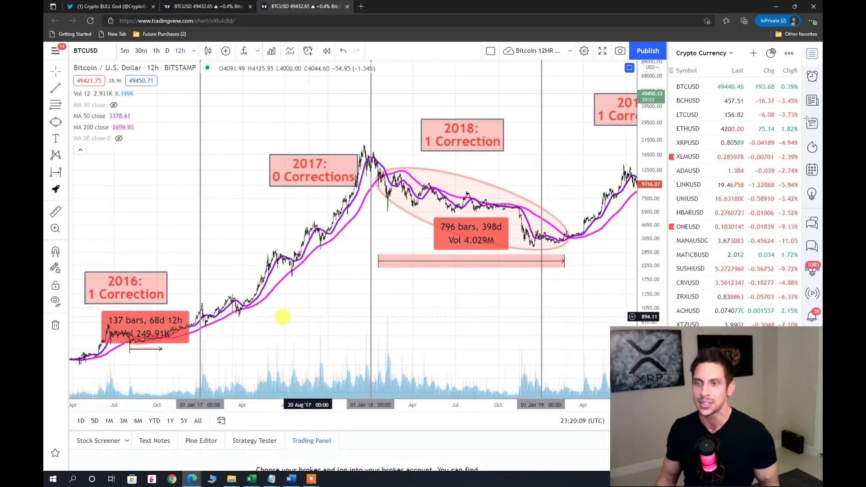
scroll(293, 313, left, 10)
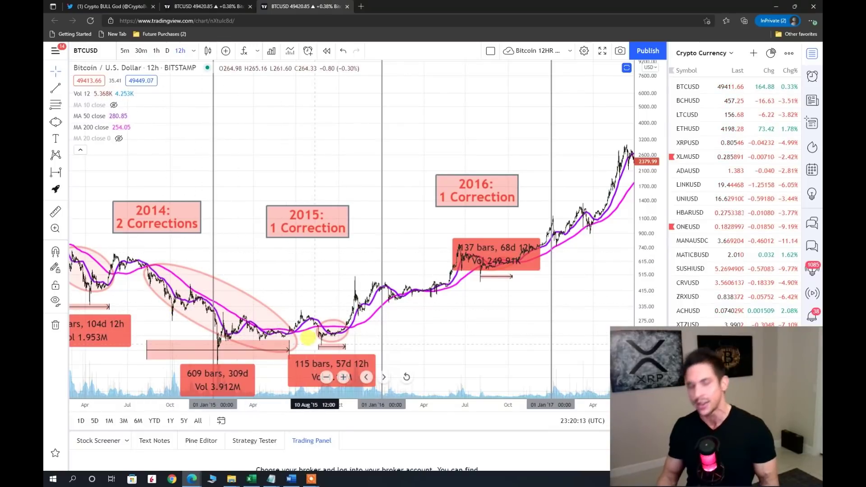
scroll(384, 350, right, 10)
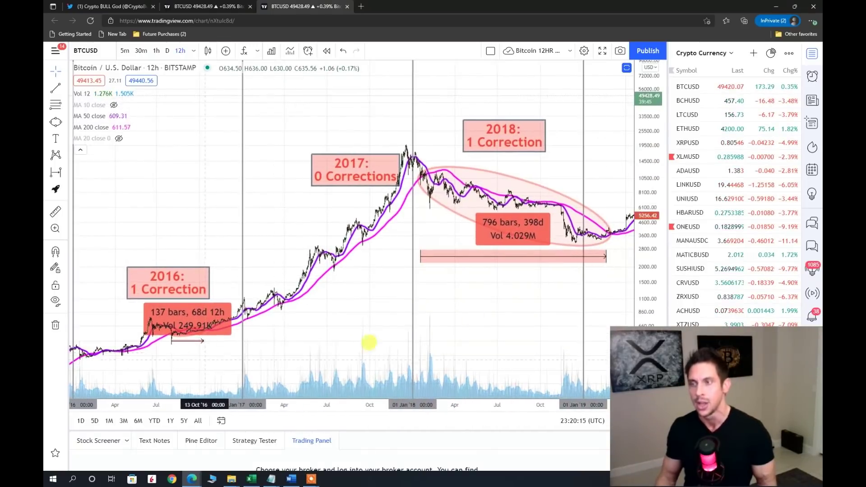
scroll(377, 338, right, 10)
scroll(398, 356, up, 2)
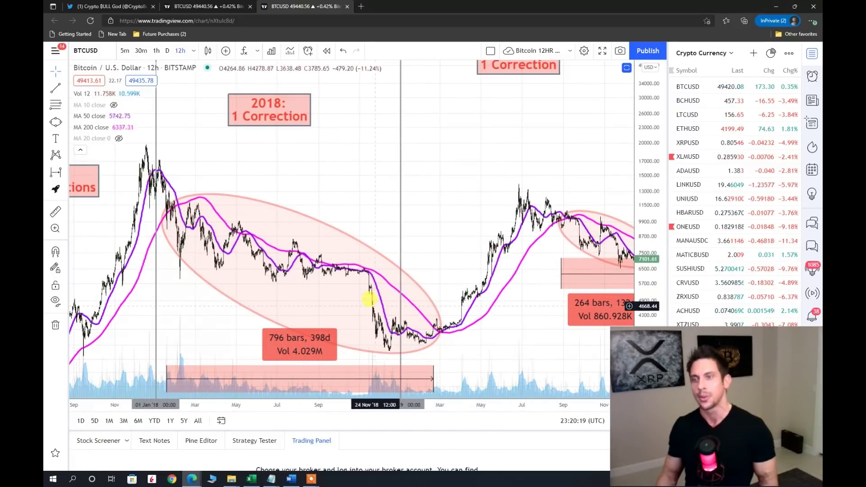
scroll(492, 316, down, 2)
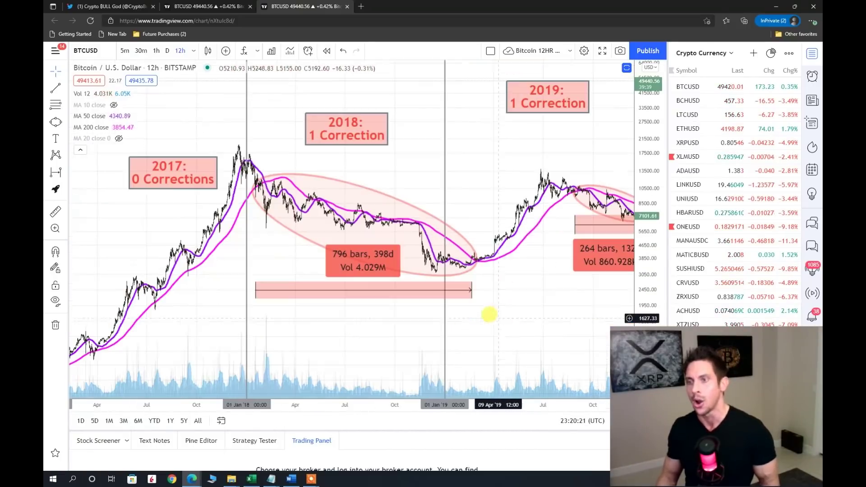
Step: Locate the labelled 2019 correction and examine its circled range from September 2019 into early January 2020
scroll(496, 284, right, 5)
scroll(384, 307, up, 3)
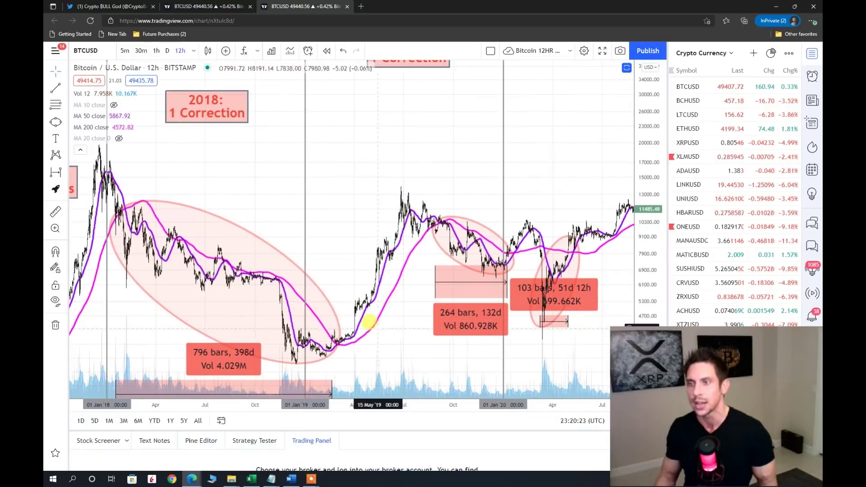
scroll(325, 316, right, 5)
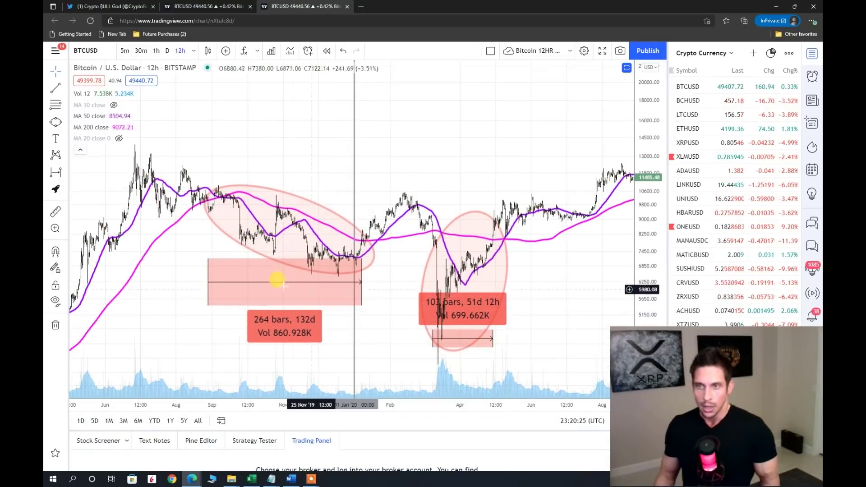
scroll(271, 131, down, 3)
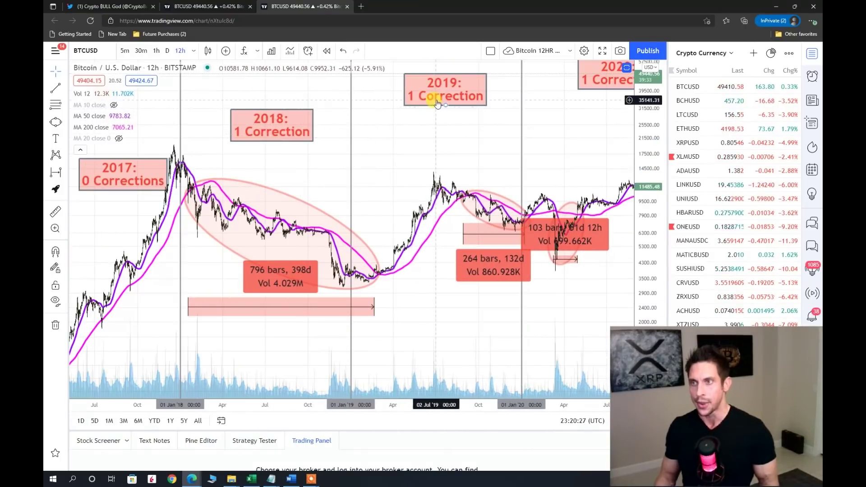
scroll(422, 306, up, 6)
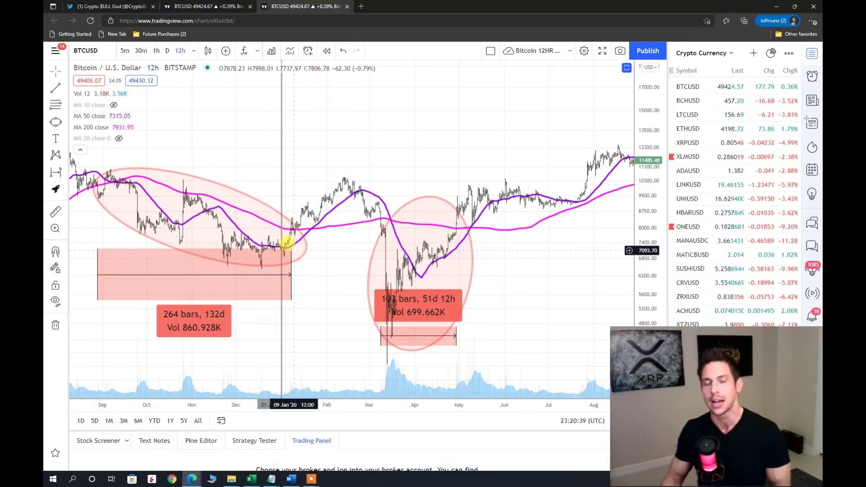
click(210, 311)
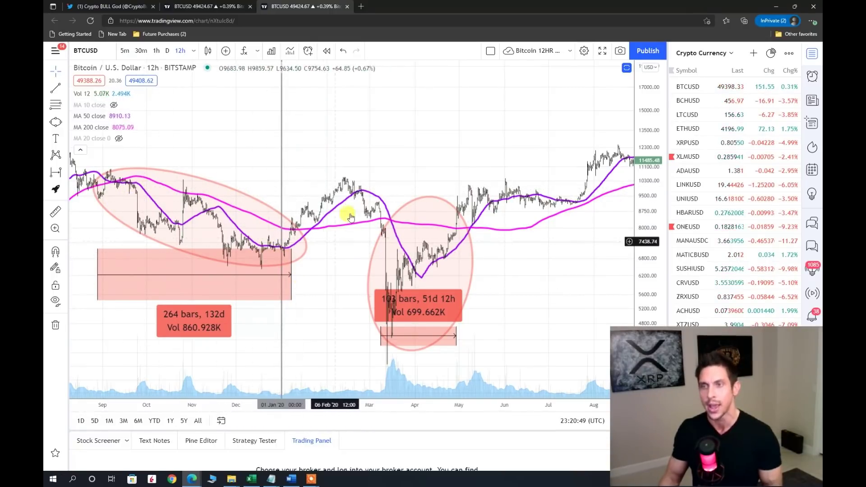
Step: View the 2020 correction label in context, then inspect the circled March-to-May 2020 correction up close
scroll(406, 192, down, 3)
drag(509, 120, 375, 171)
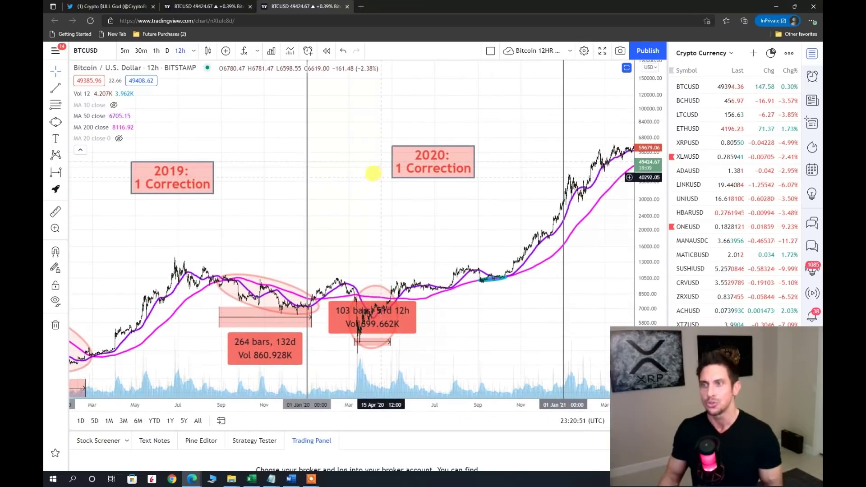
scroll(299, 286, up, 3)
drag(258, 257, 540, 249)
scroll(520, 306, up, 2)
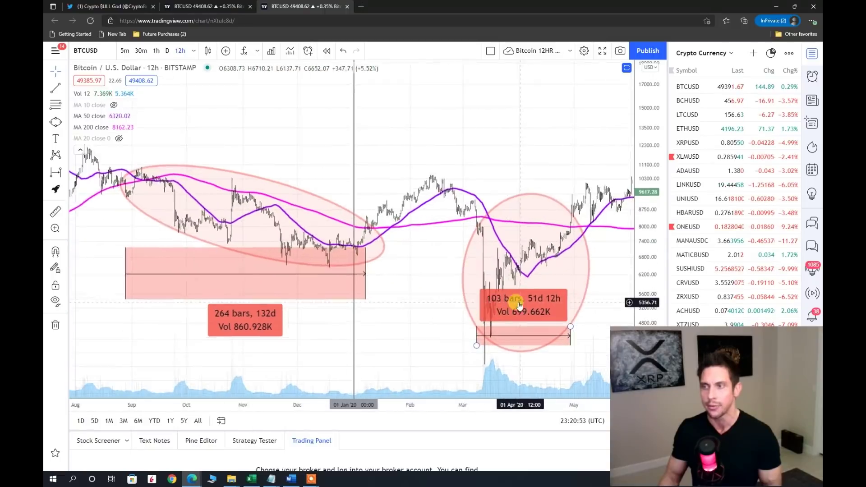
Step: Examine the circled March-to-May 2020 correction and its measured duration up close, then compare it with the 2019 correction
scroll(520, 306, up, 2)
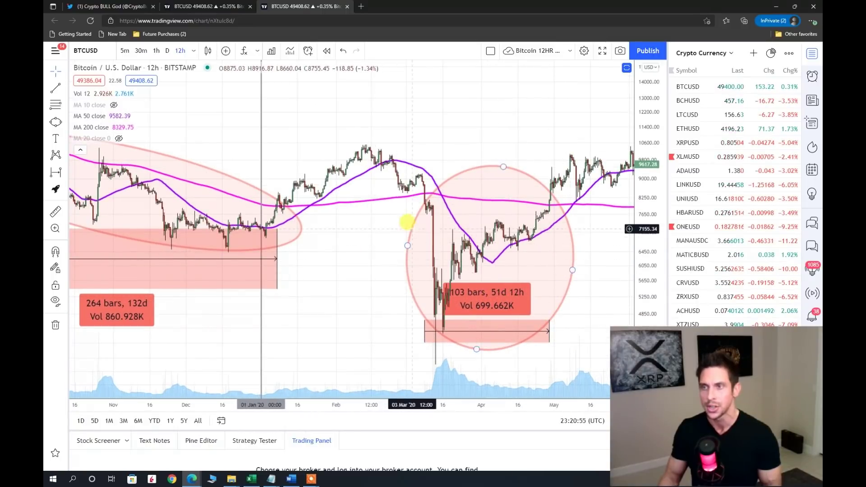
drag(342, 257, 156, 275)
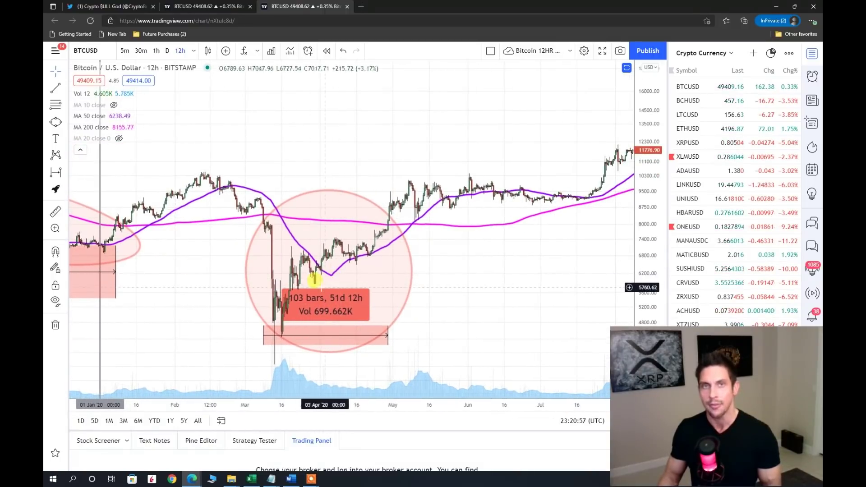
scroll(333, 299, up, 2)
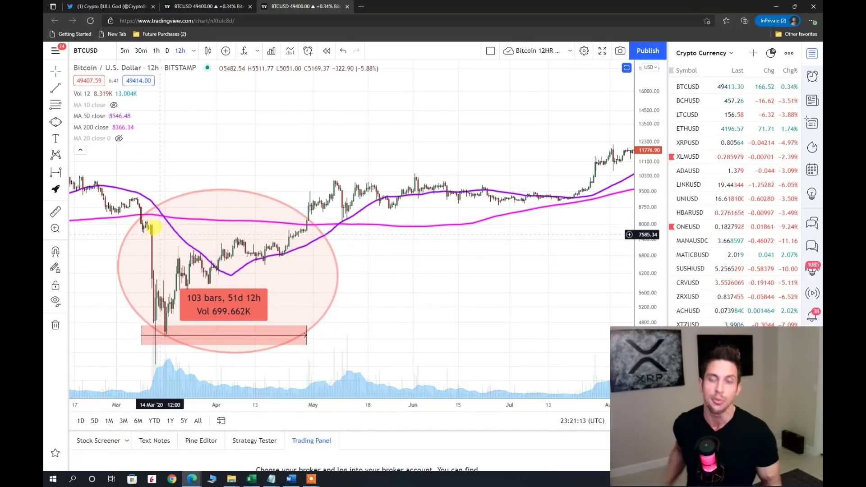
scroll(372, 282, down, 3)
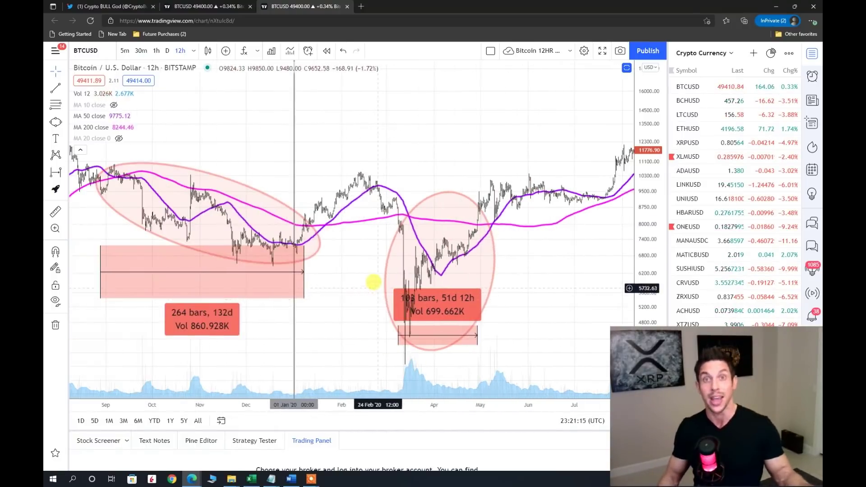
Step: Move the chart forward from the 2020 correction label to the labelled 2021 correction and view the rally leading into it
scroll(372, 282, down, 5)
drag(603, 130, 375, 174)
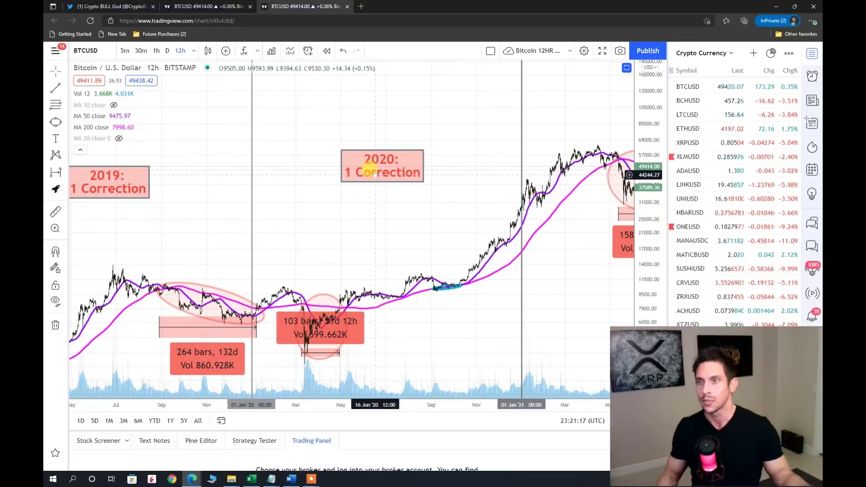
drag(451, 207, 212, 242)
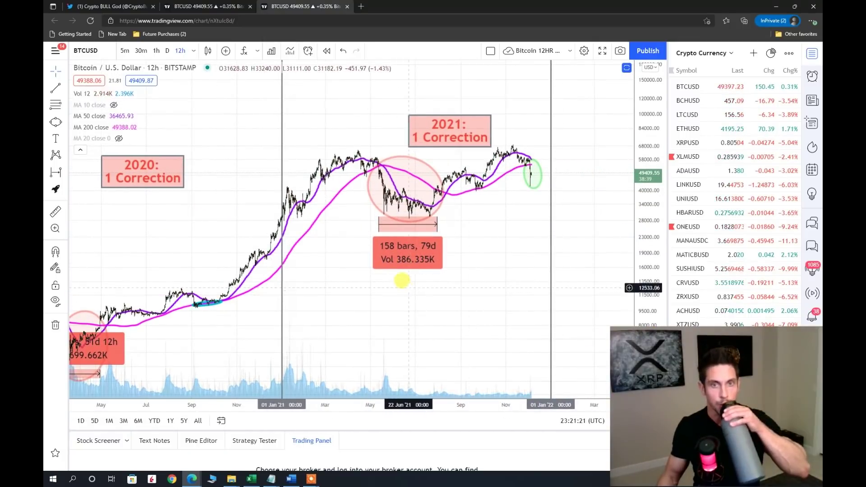
scroll(297, 311, up, 5)
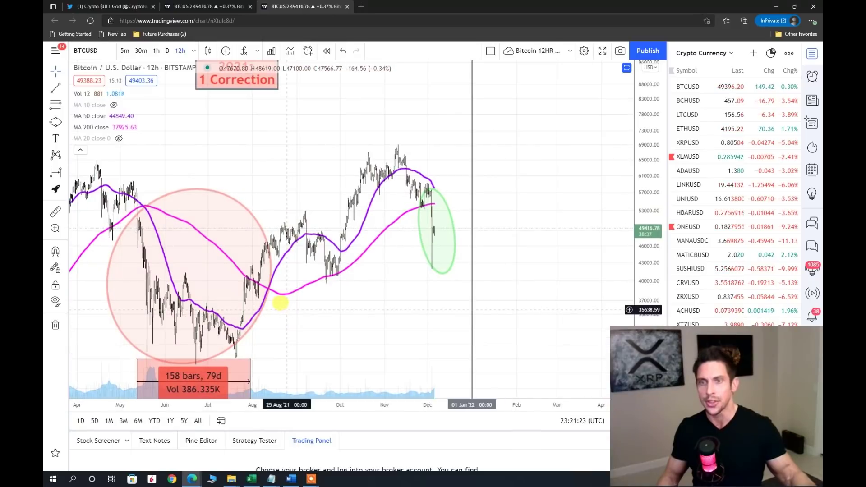
scroll(297, 311, down, 5)
drag(369, 259, 491, 284)
scroll(490, 284, up, 5)
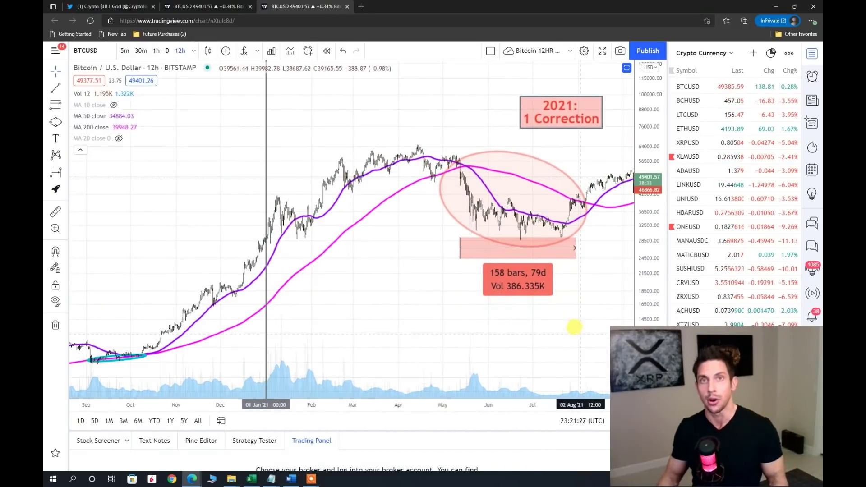
Step: Inspect the circled May-to-July 2021 correction and its duration, then the green-circled December 2021 drop up close
scroll(499, 347, up, 4)
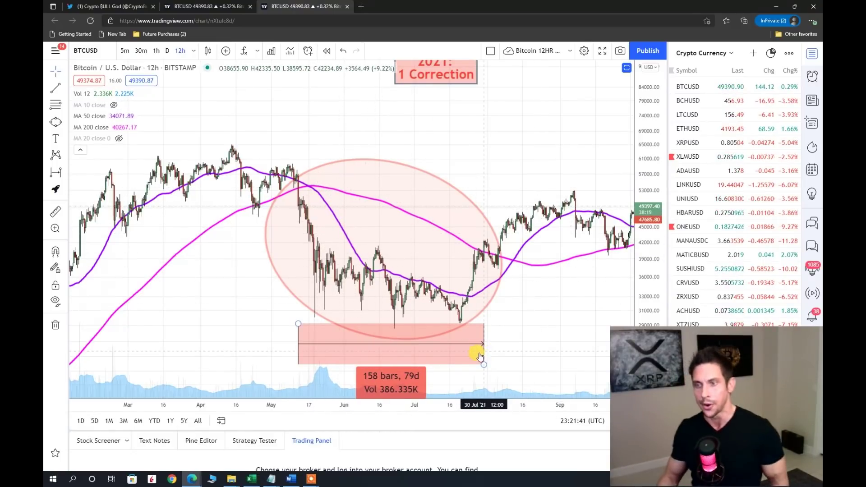
mouse_move(415, 377)
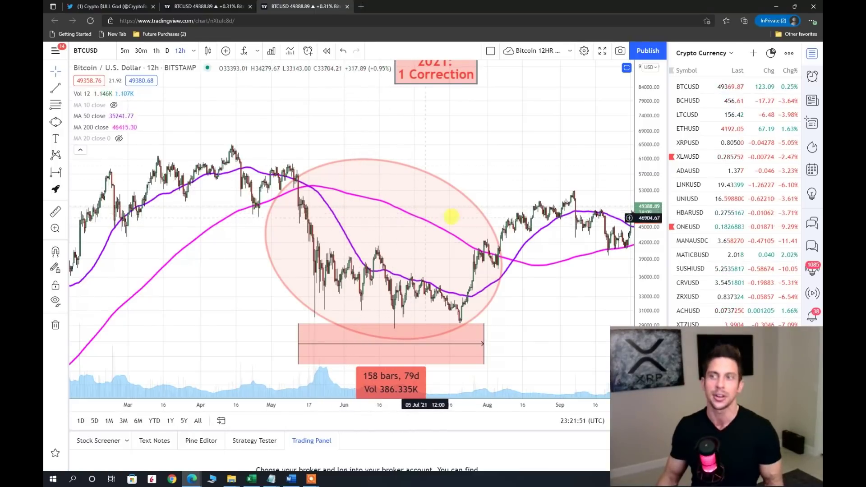
drag(540, 330, 339, 325)
scroll(356, 271, up, 5)
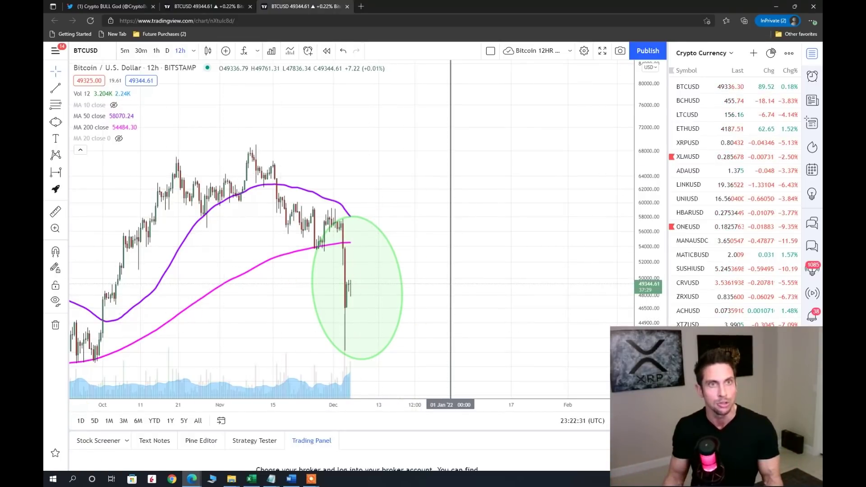
Step: Switch to the Bitcoin 12HR Video workbook in Excel, maximize it and go to the Corrections notes
click(252, 479)
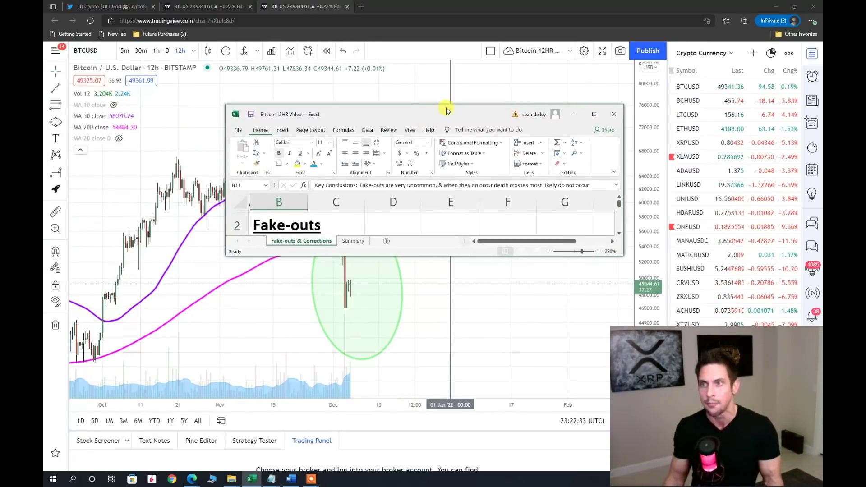
double_click(443, 111)
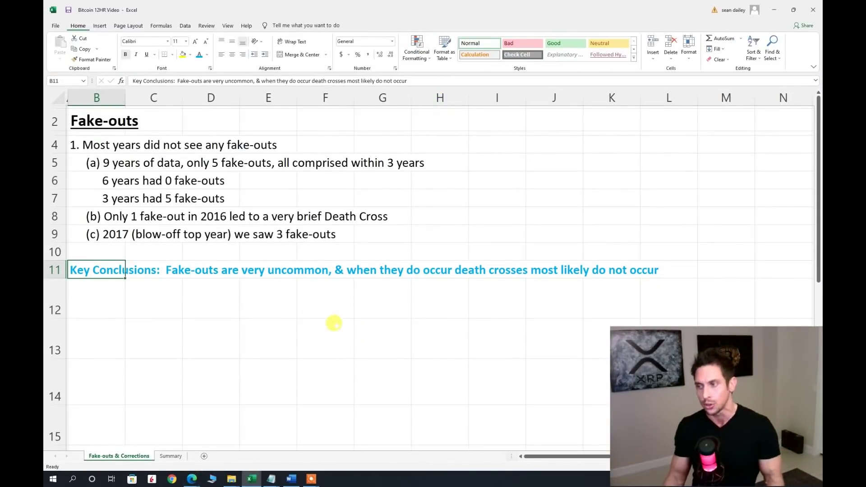
scroll(329, 339, down, 5)
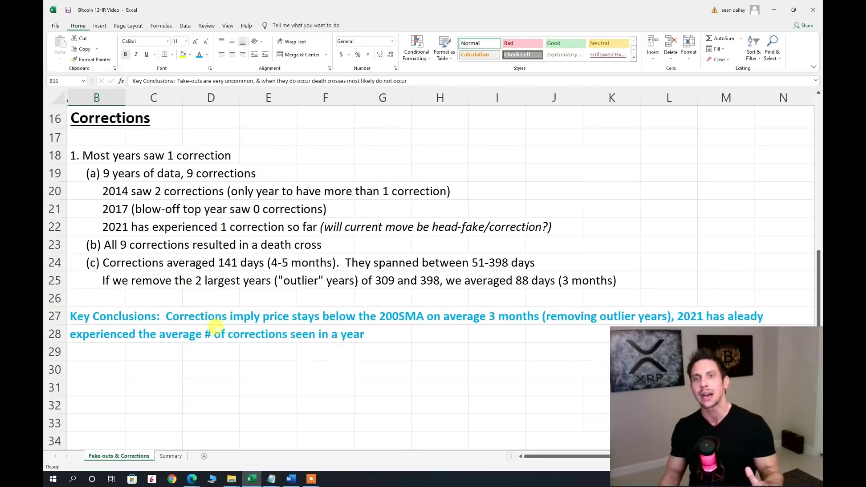
Step: Point out the Corrections notes on 2017, the nine years of data, 2014 and 2021, including the head-fake/correction question
drag(87, 208, 368, 210)
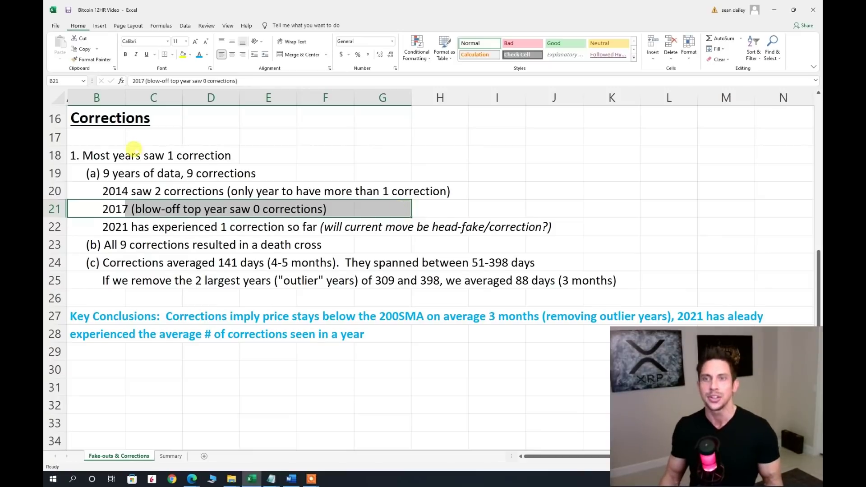
click(129, 174)
click(118, 191)
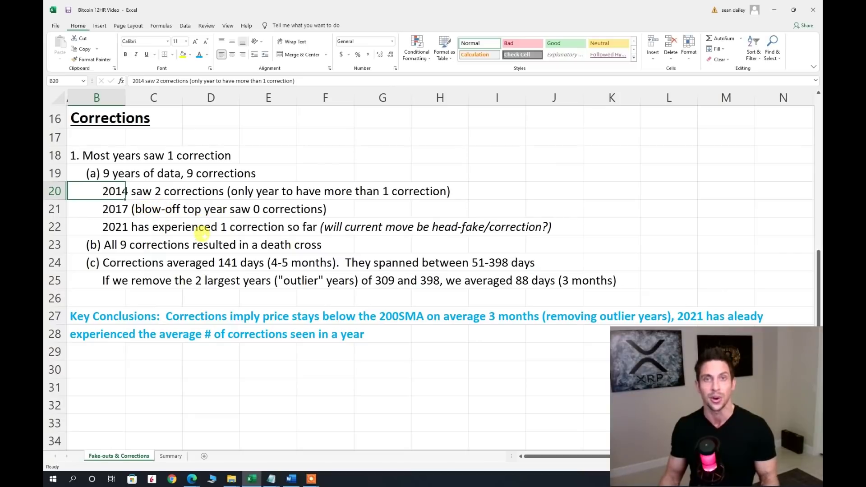
click(118, 228)
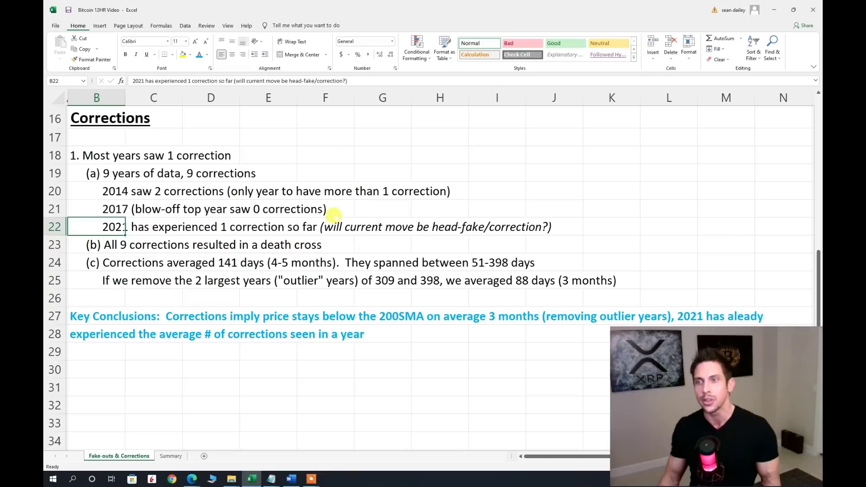
drag(311, 227, 552, 224)
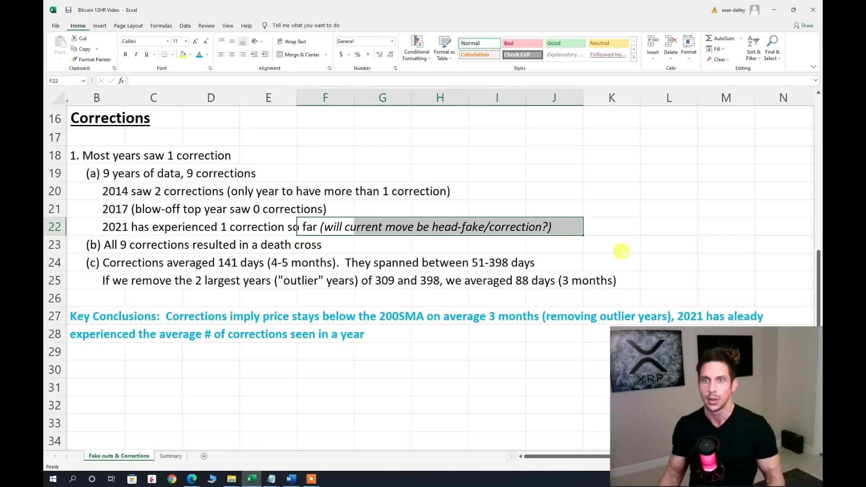
Step: Highlight the corrections' death cross note in row 23 and compare it with the 2016 fake-out note in row 8
click(78, 262)
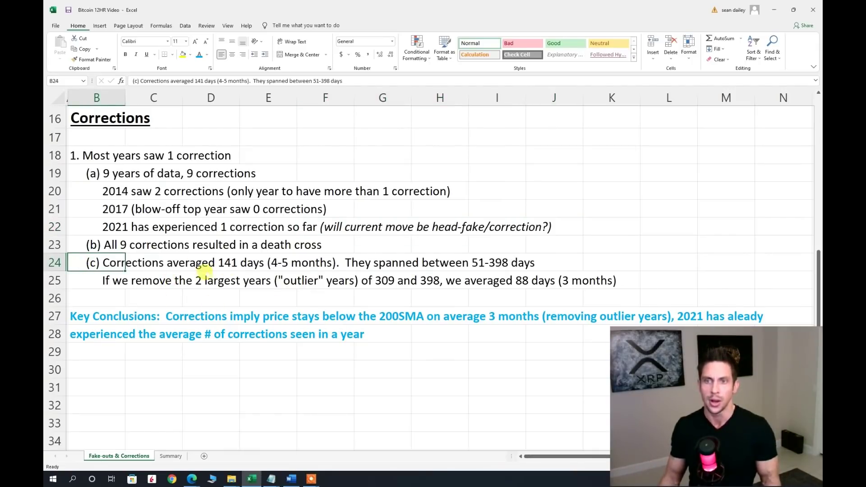
drag(82, 238, 86, 254)
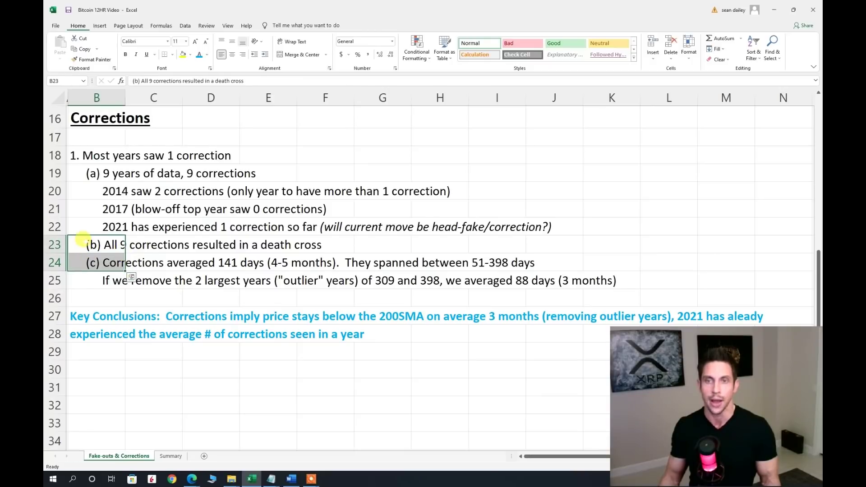
click(56, 245)
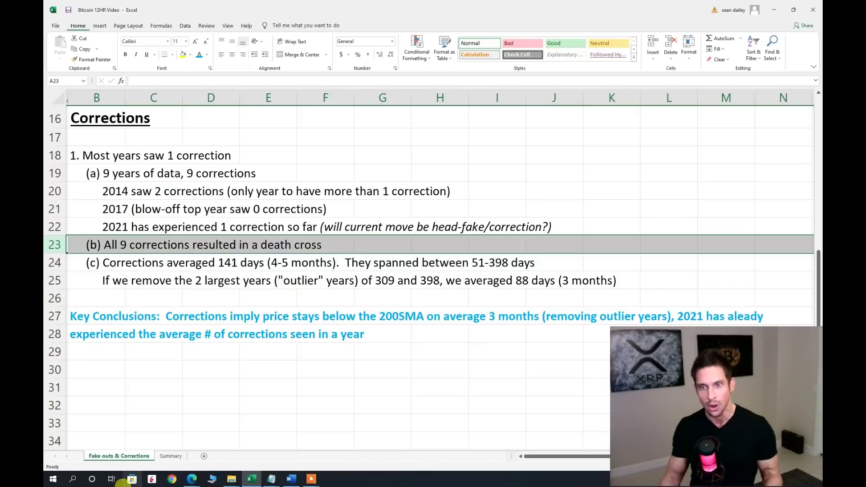
scroll(120, 284, up, 5)
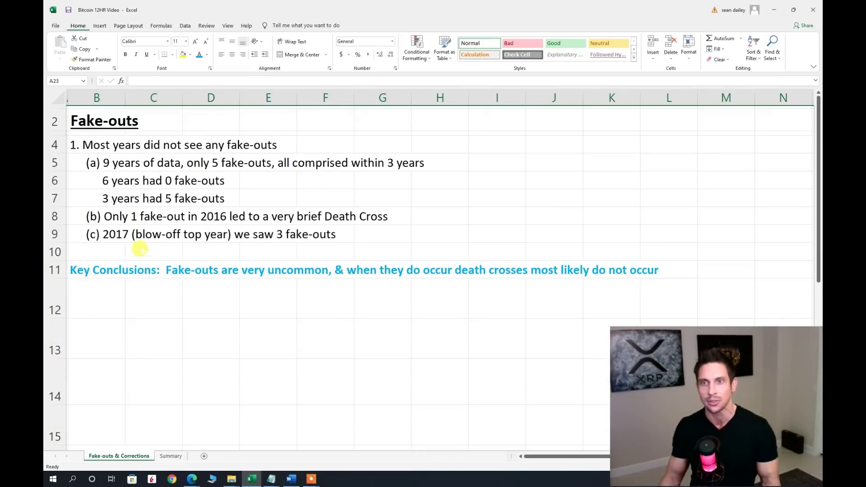
click(188, 161)
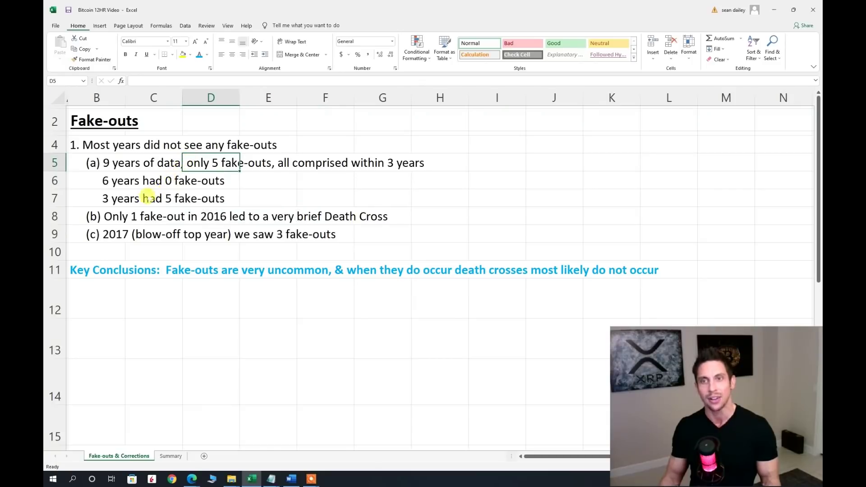
drag(91, 216, 404, 221)
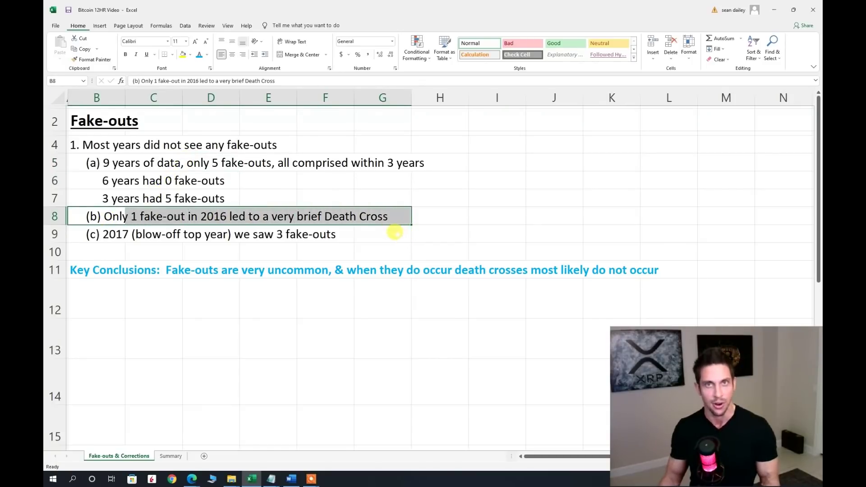
Step: Review the correction duration notes in rows 24 and 25, with and without the outlier years, and the nine-years-of-data note
scroll(358, 300, down, 7)
scroll(352, 300, up, 2)
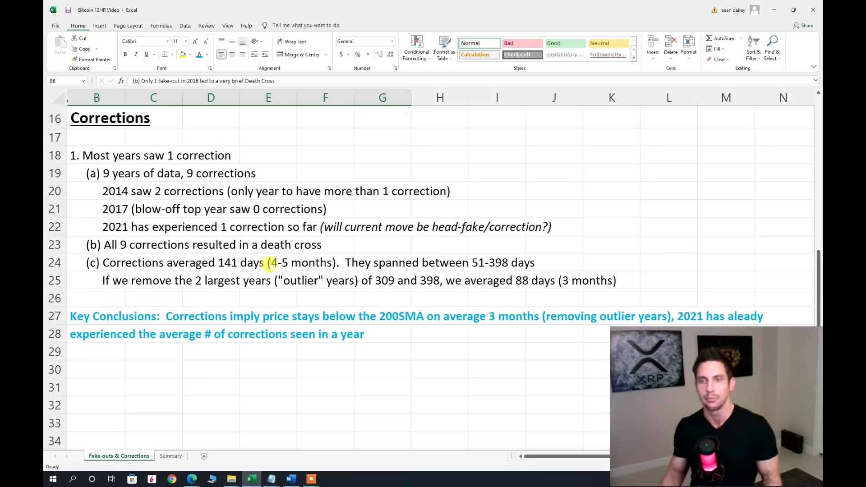
click(90, 261)
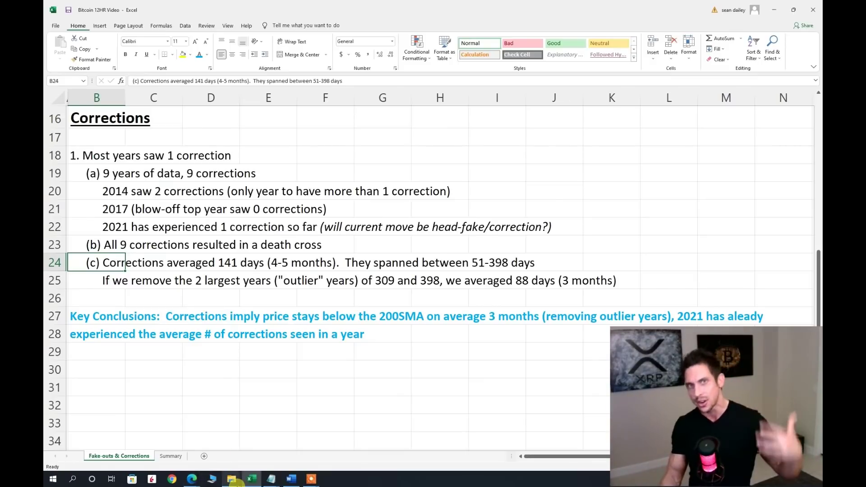
mouse_move(269, 482)
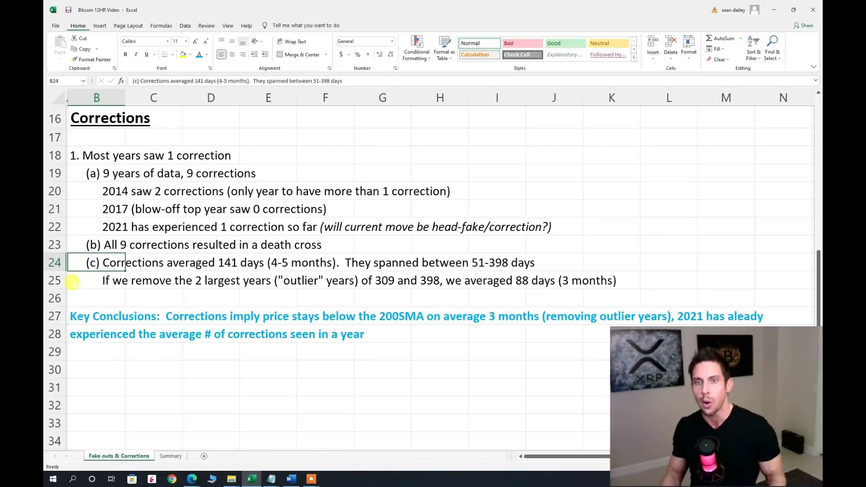
click(56, 280)
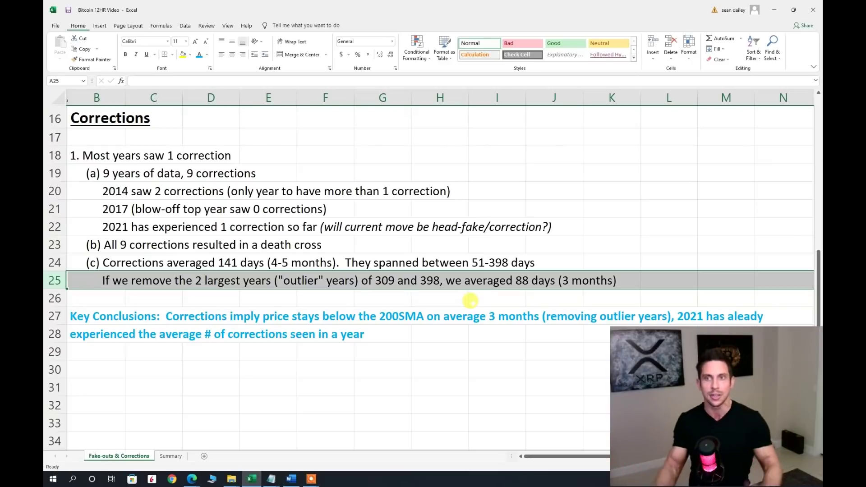
click(110, 171)
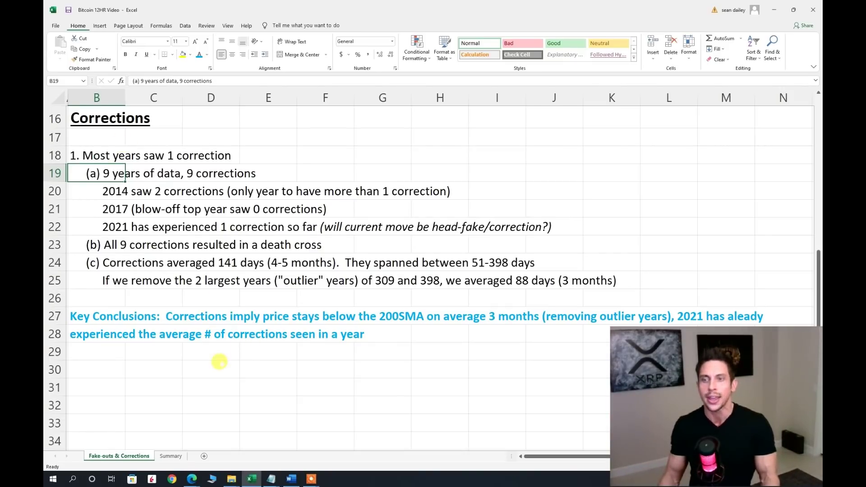
Step: Highlight the Key Conclusions of the Corrections section in rows 27 to 29, then return to the Fake-outs section
scroll(199, 333, down, 1)
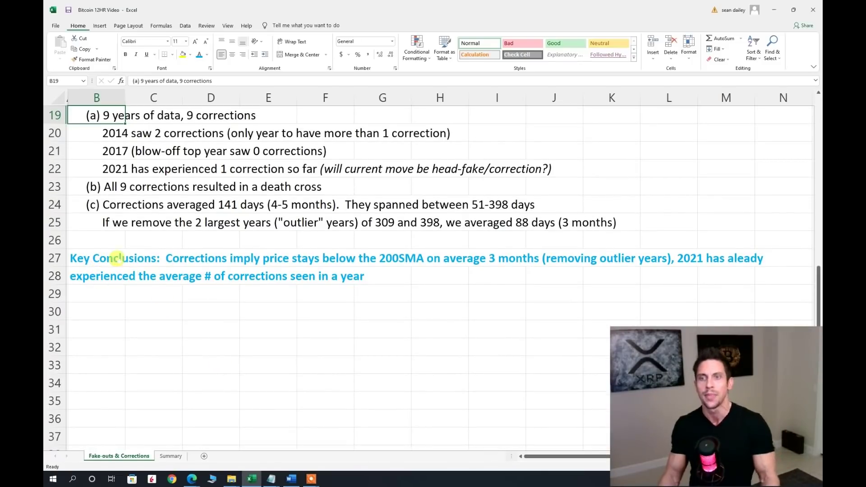
click(73, 257)
drag(55, 258, 55, 294)
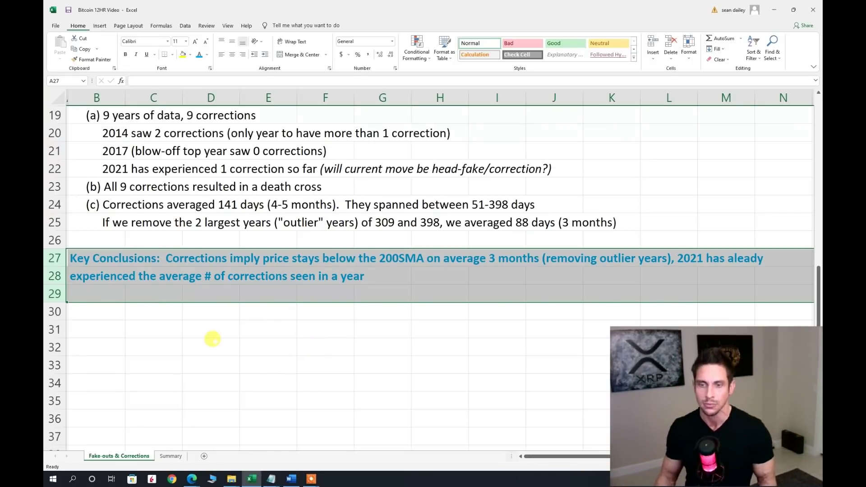
click(212, 344)
scroll(190, 338, up, 6)
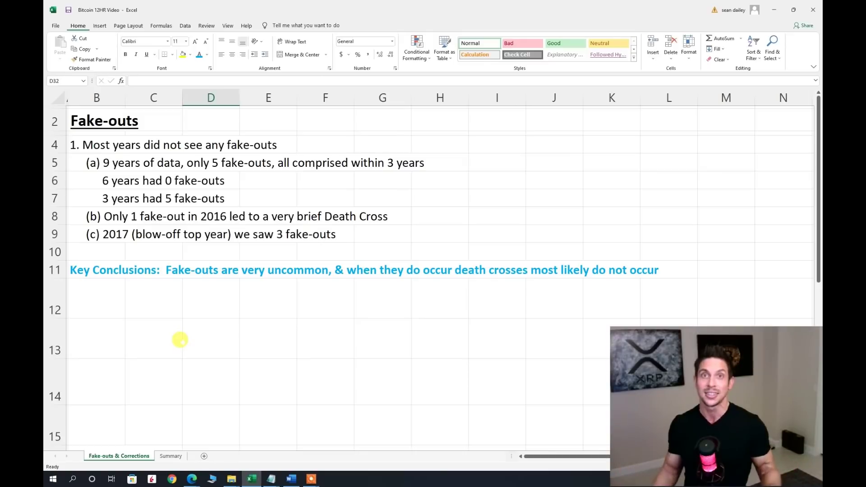
Step: Open the Summary sheet and highlight its first point in rows 4 to 8, then the fake-out and correction counts
click(165, 457)
drag(55, 140, 68, 204)
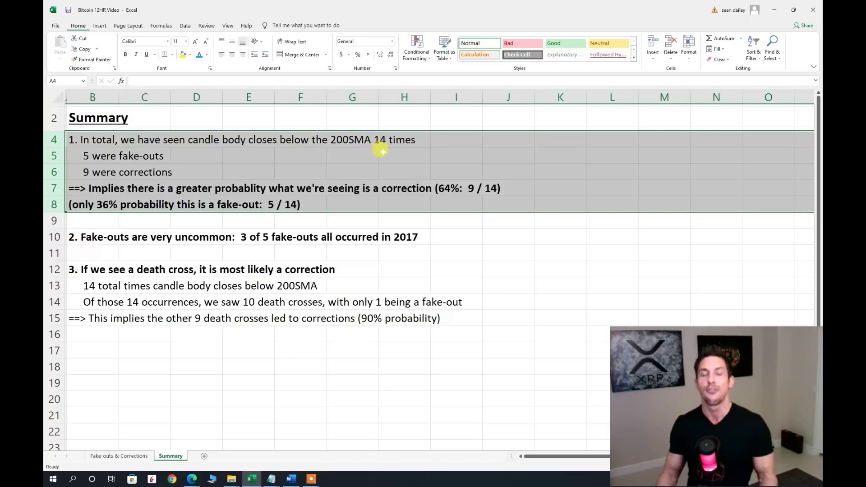
drag(85, 155, 167, 156)
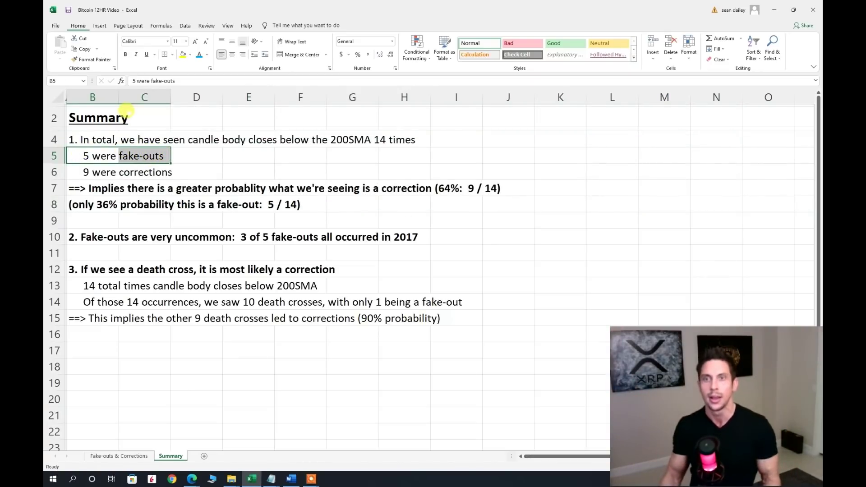
click(92, 172)
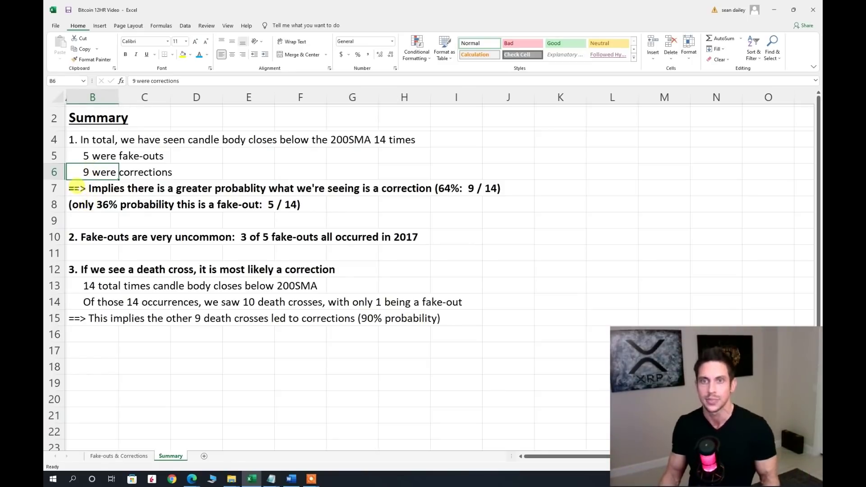
Step: Highlight the probability conclusions in rows 7 and 8, comparing the correction and fake-out odds with the counts above them
drag(52, 188, 57, 207)
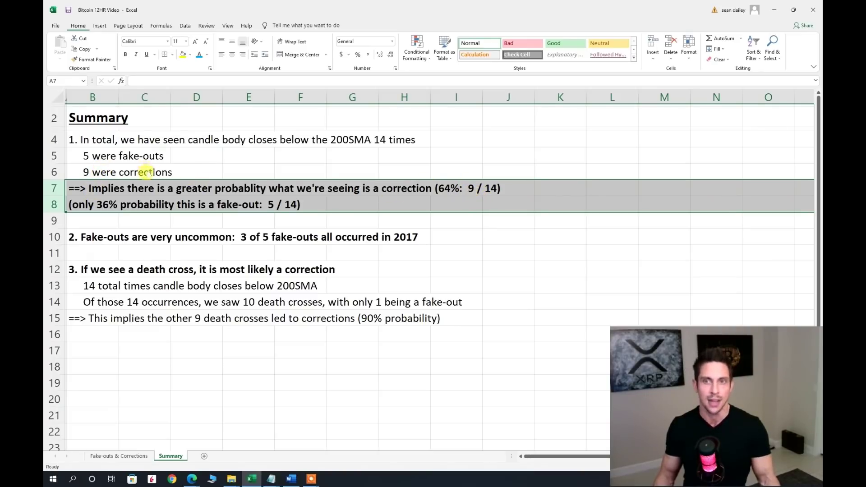
click(100, 173)
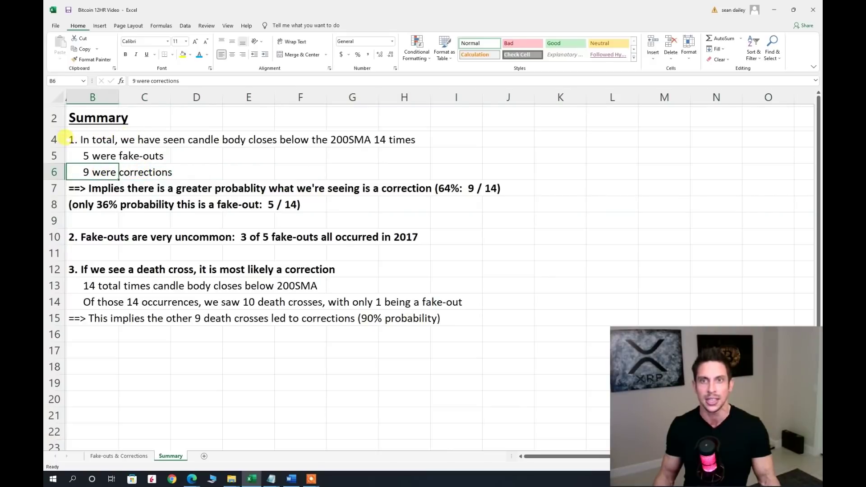
click(65, 140)
drag(442, 182, 449, 209)
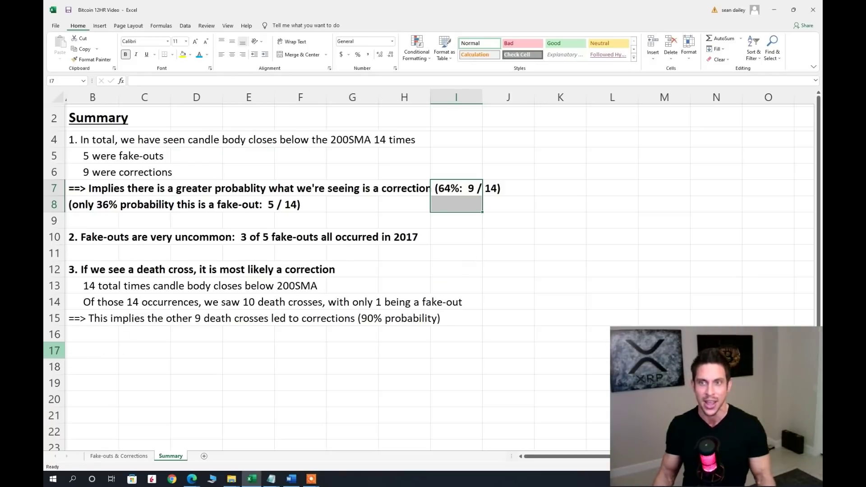
click(83, 204)
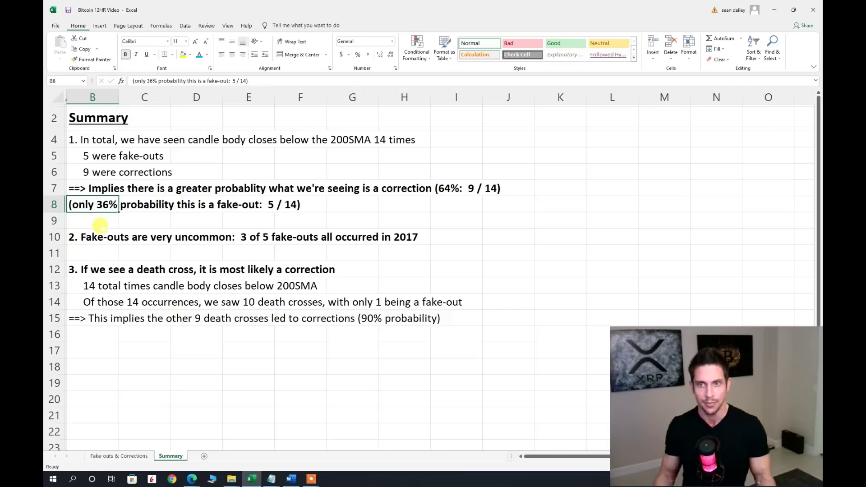
Step: Highlight the second point in row 10, then the death cross point in rows 12 to 15 and its conclusion in rows 14 and 15
click(54, 236)
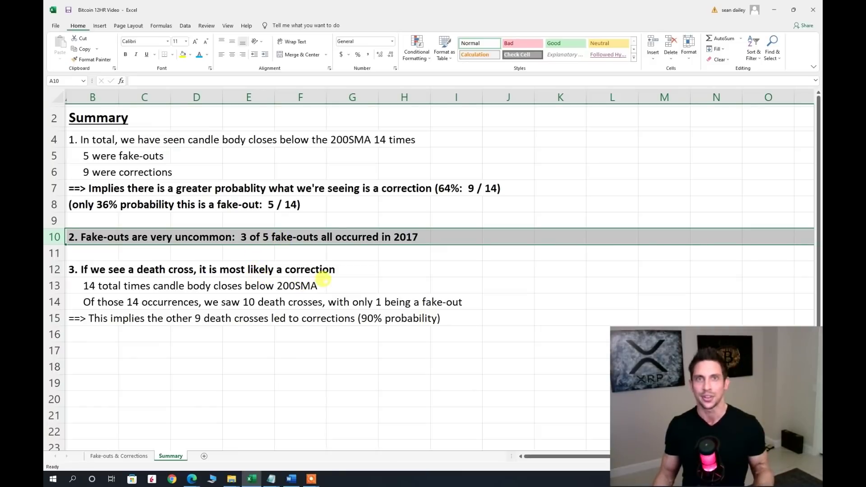
drag(53, 269, 54, 318)
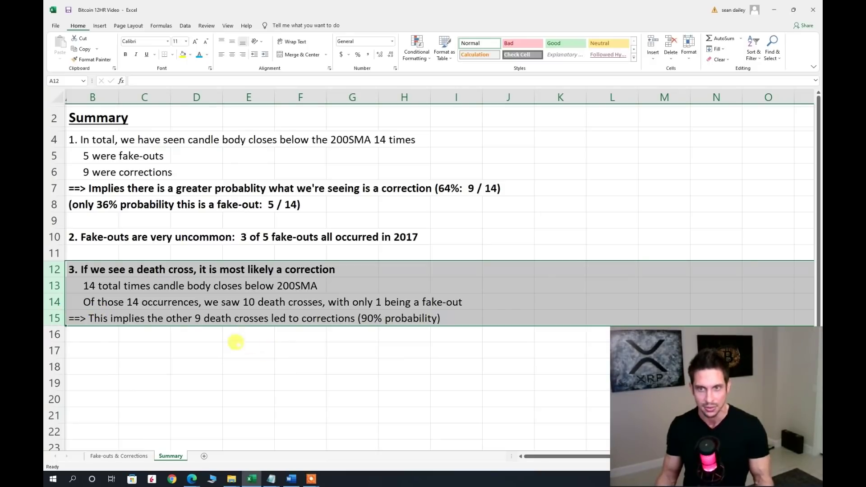
click(87, 285)
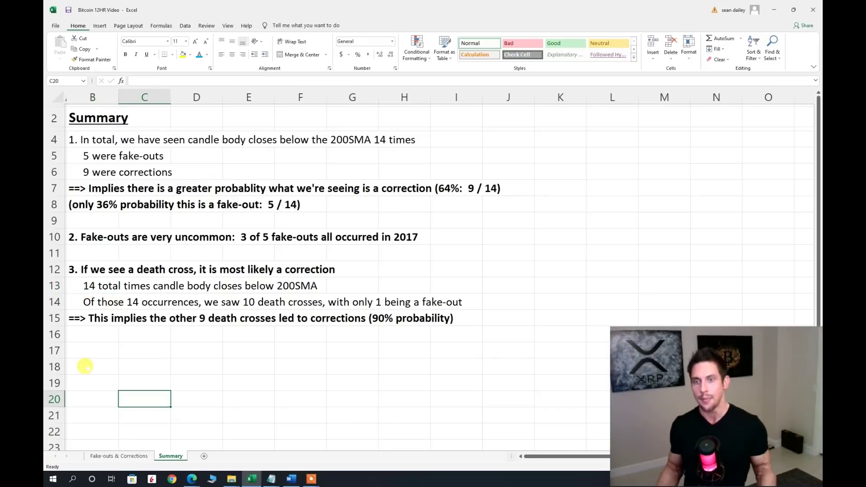
drag(54, 302, 55, 318)
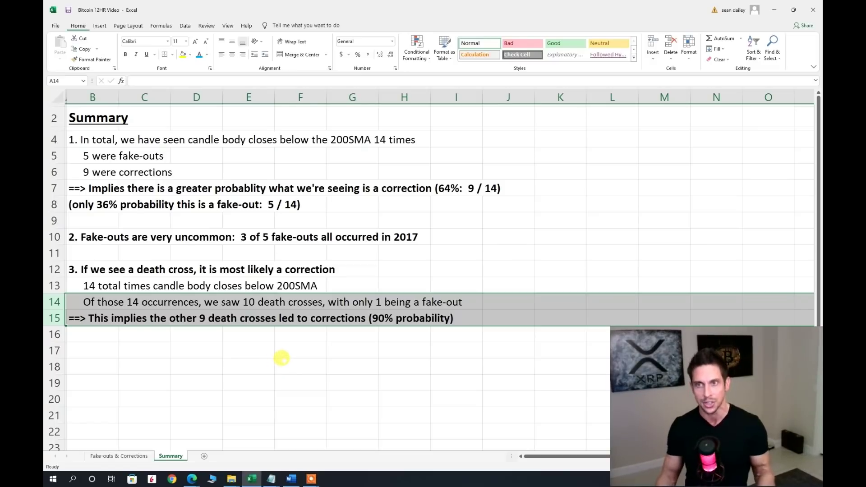
Step: Switch to the TradingView Bitcoin chart and examine the moving averages around the December 2021 drop
click(775, 10)
drag(345, 218, 218, 224)
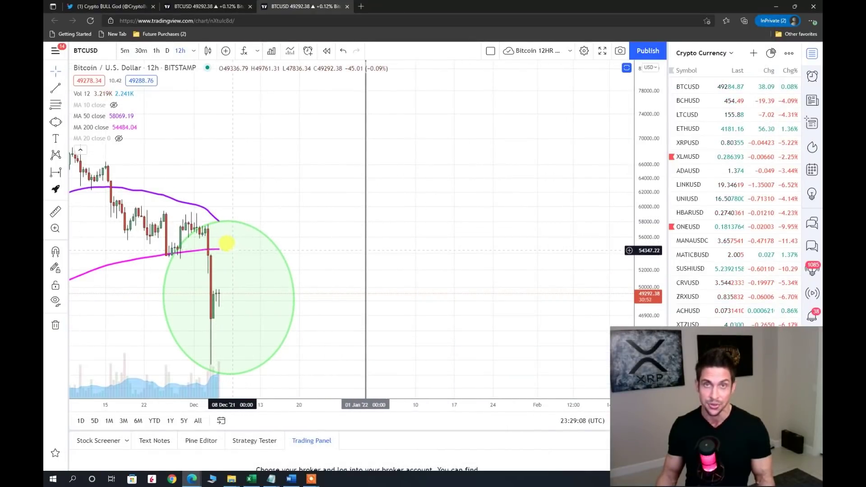
click(220, 225)
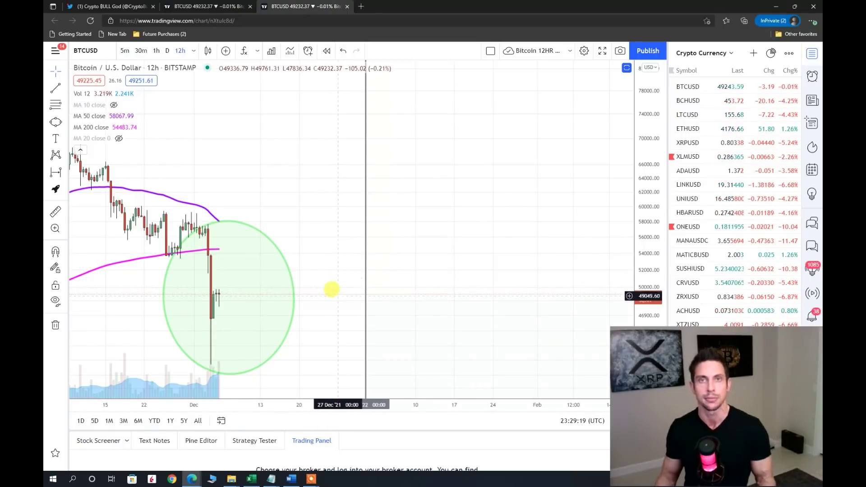
click(216, 225)
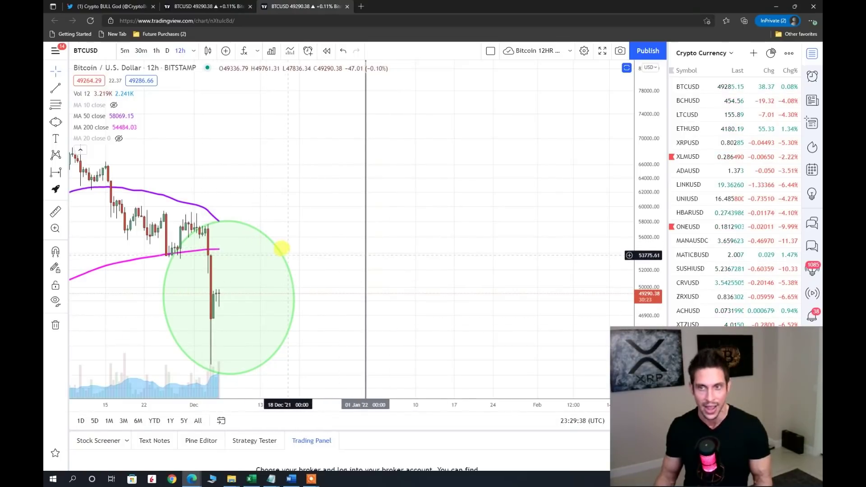
scroll(289, 253, down, 2)
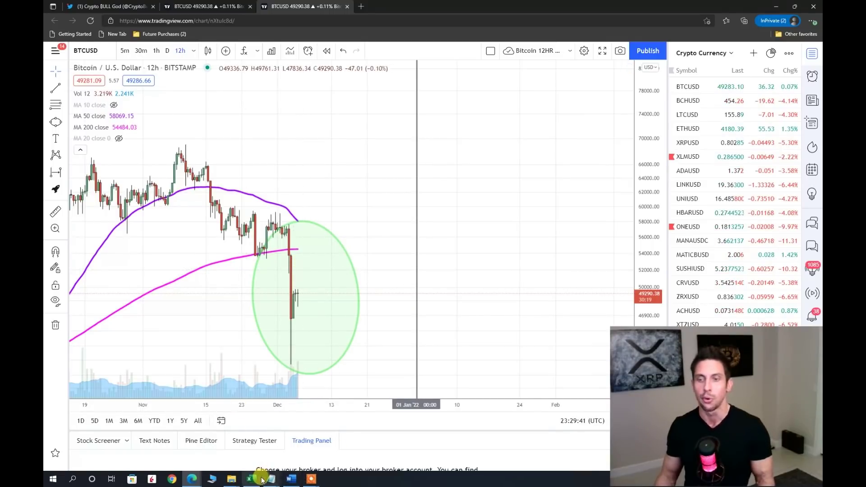
Step: Return to the Summary sheet in Excel and select its Summary heading
click(265, 475)
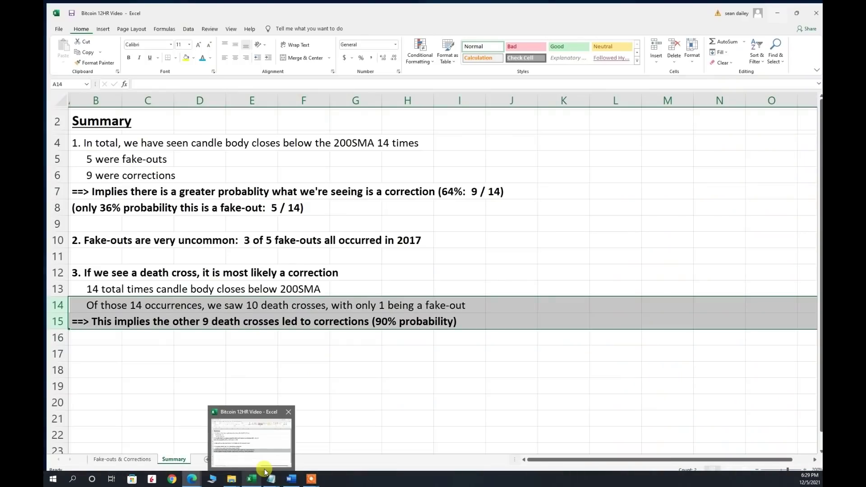
click(265, 472)
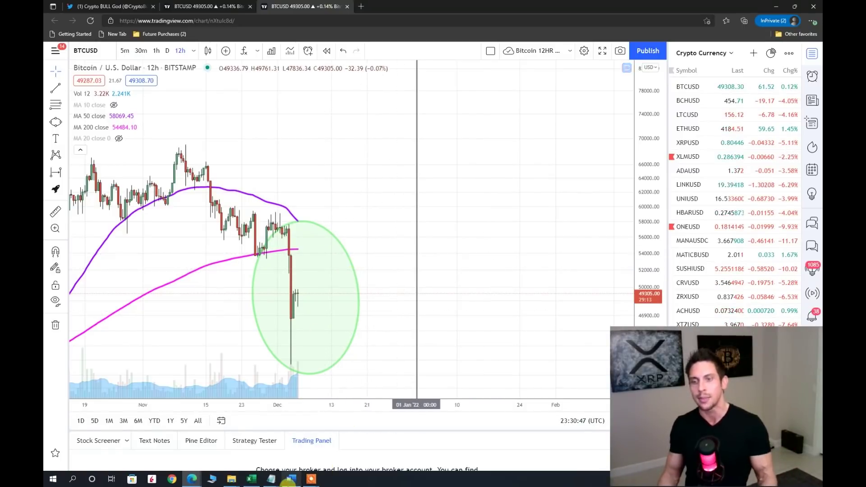
click(251, 479)
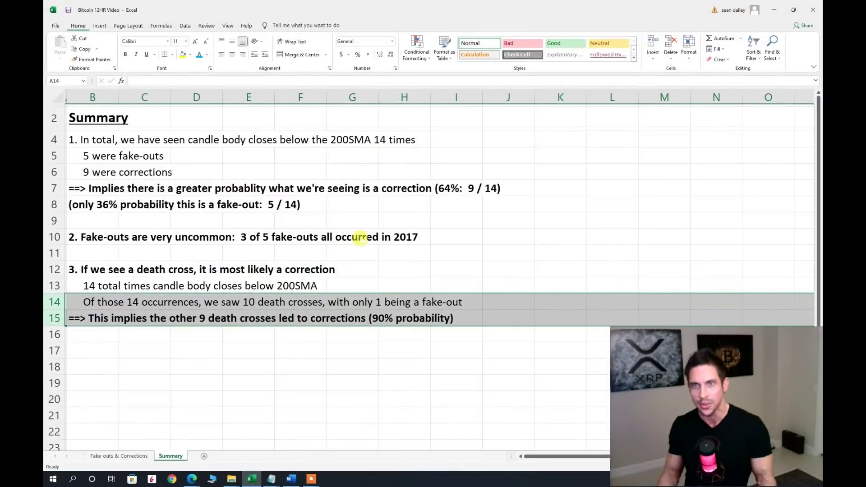
click(342, 204)
click(77, 116)
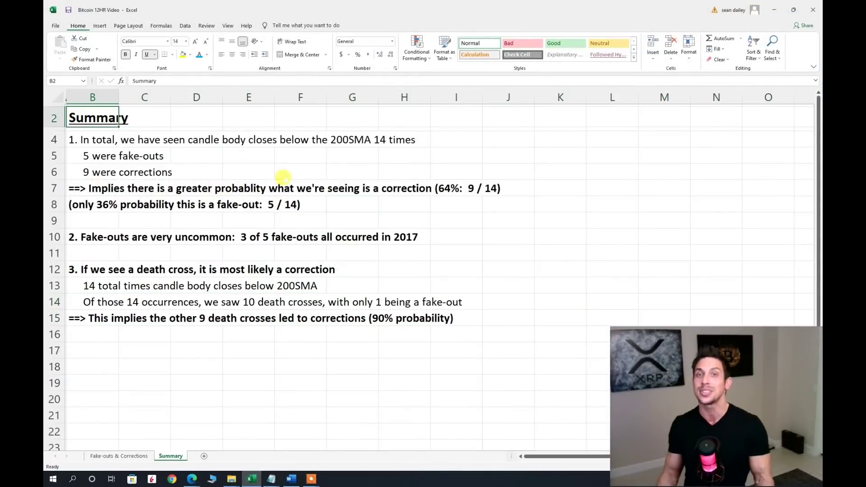
Step: Switch back to the TradingView chart and place a horizontal line at about 54,520 along the current 200-period moving average
click(774, 9)
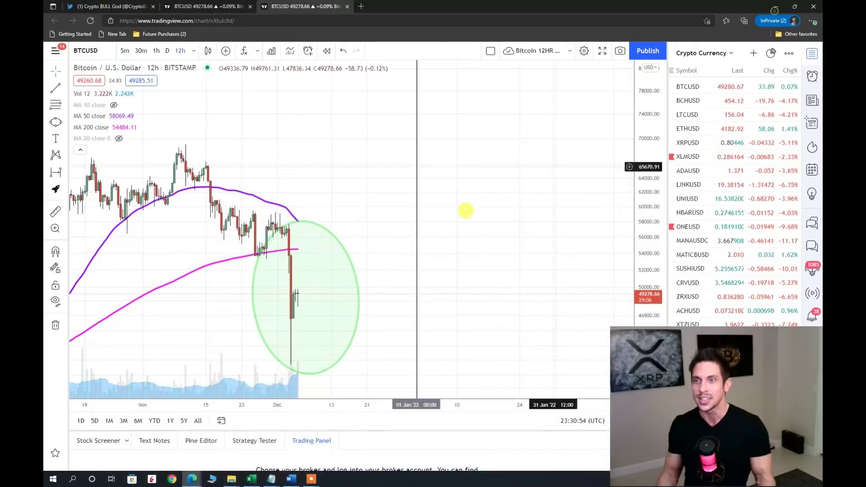
click(66, 87)
click(116, 198)
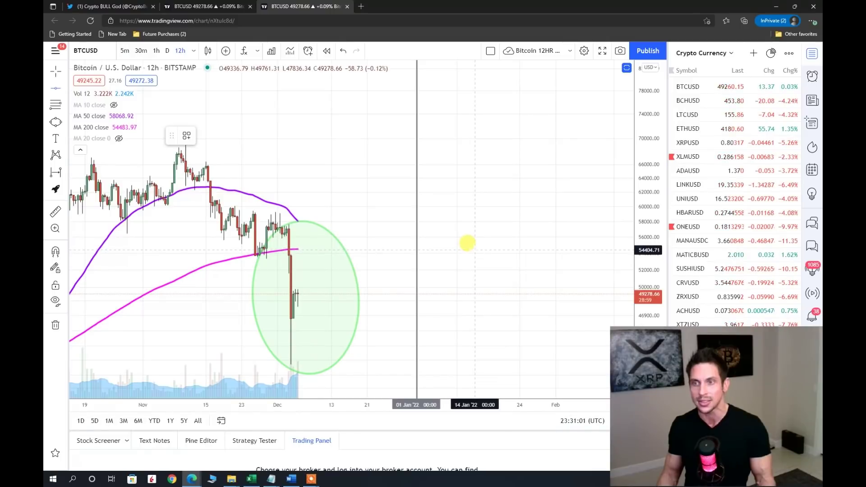
click(468, 250)
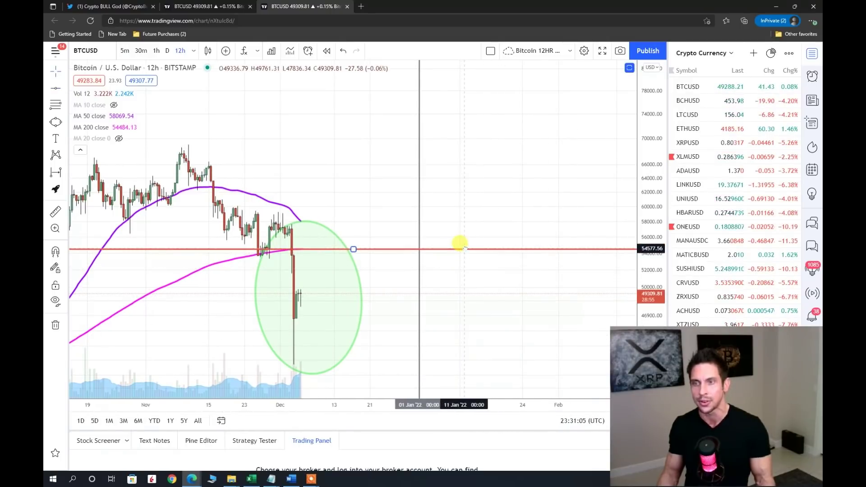
scroll(222, 283, down, 3)
scroll(347, 286, down, 3)
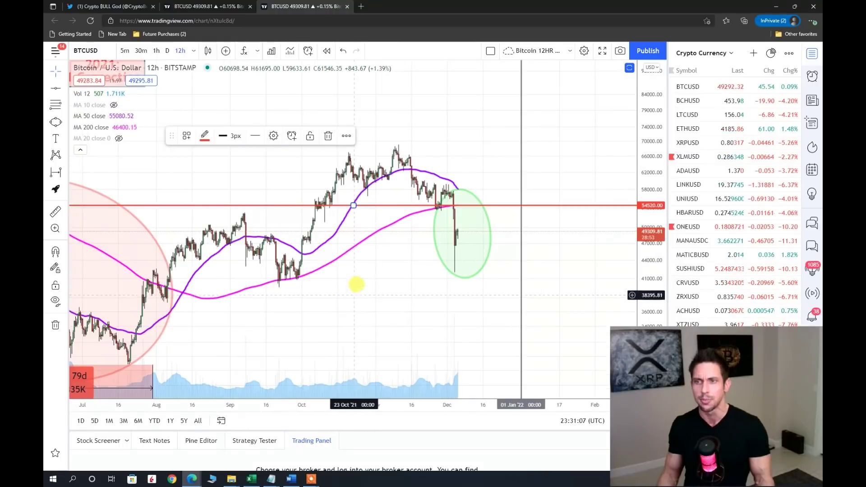
scroll(437, 303, up, 6)
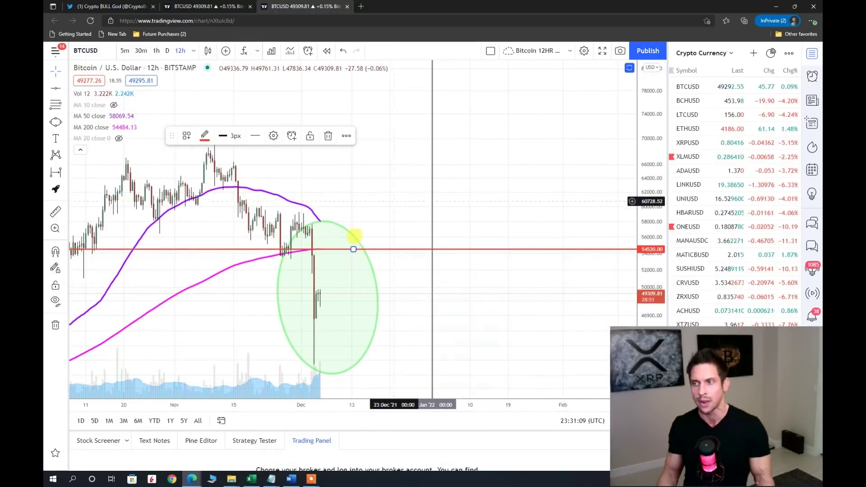